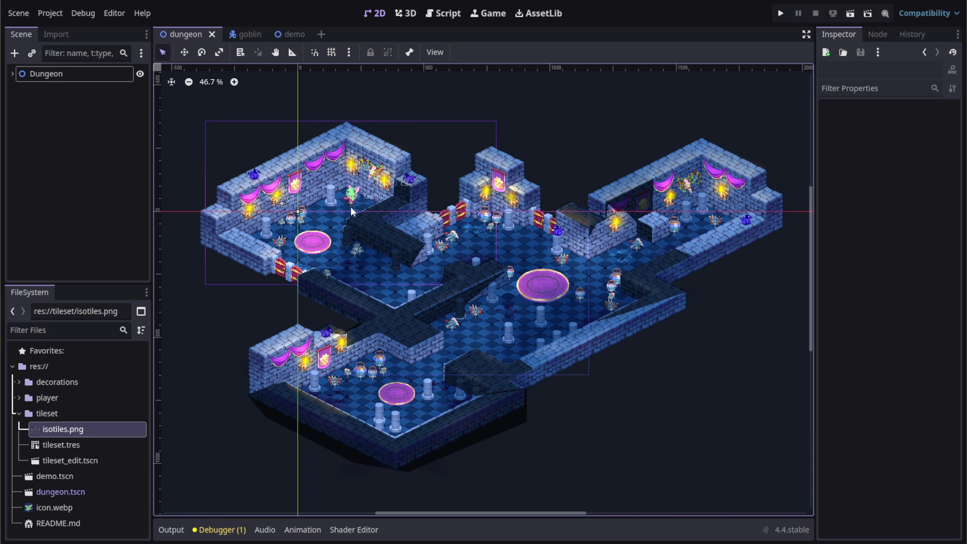
Step: Open the goblin scene and shrink the SpriteFrames editor so the goblin's collision area is exposed in the viewport
{"action": "scroll", "coordinate": [351, 189], "scroll_direction": "up", "scroll_amount": 10}
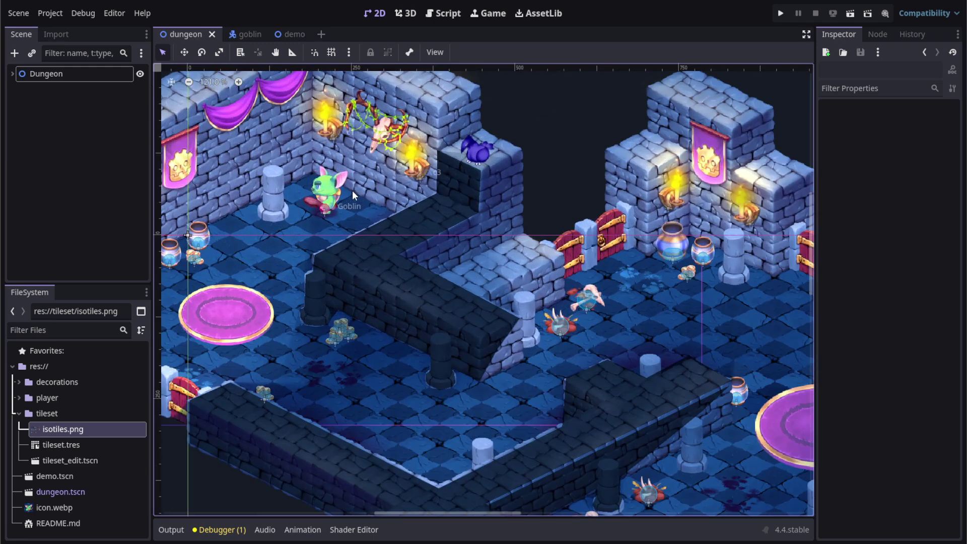
{"action": "scroll", "coordinate": [352, 191], "scroll_direction": "up", "scroll_amount": 6}
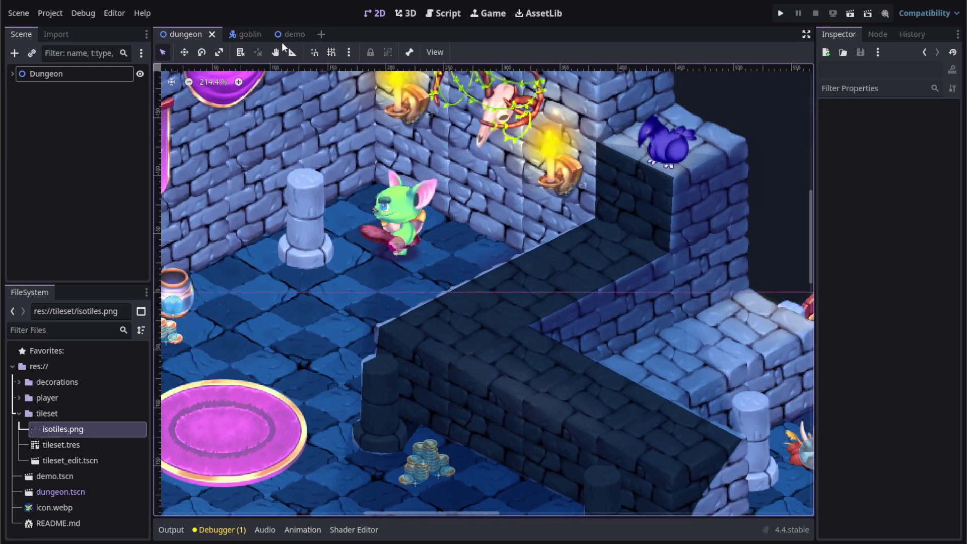
{"action": "left_click", "coordinate": [251, 34]}
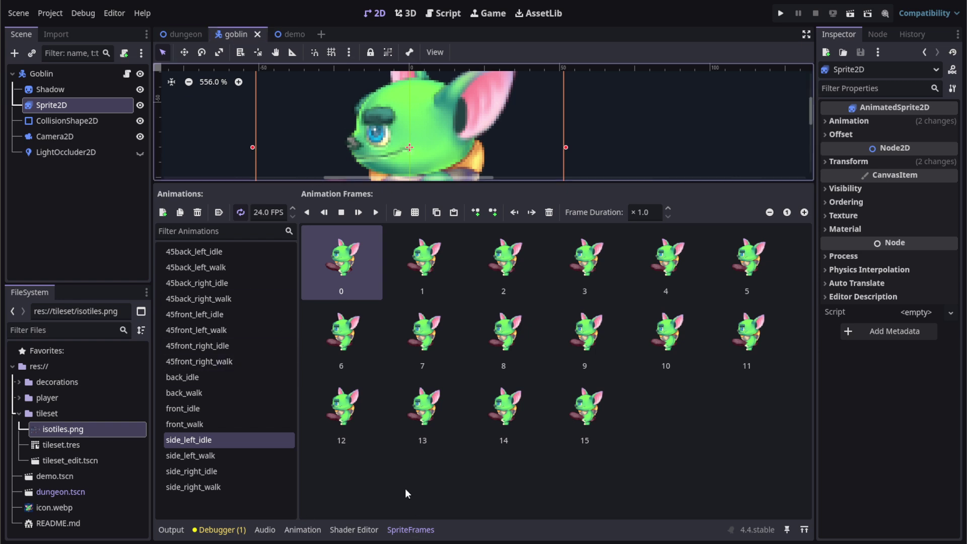
{"action": "left_click", "coordinate": [442, 264]}
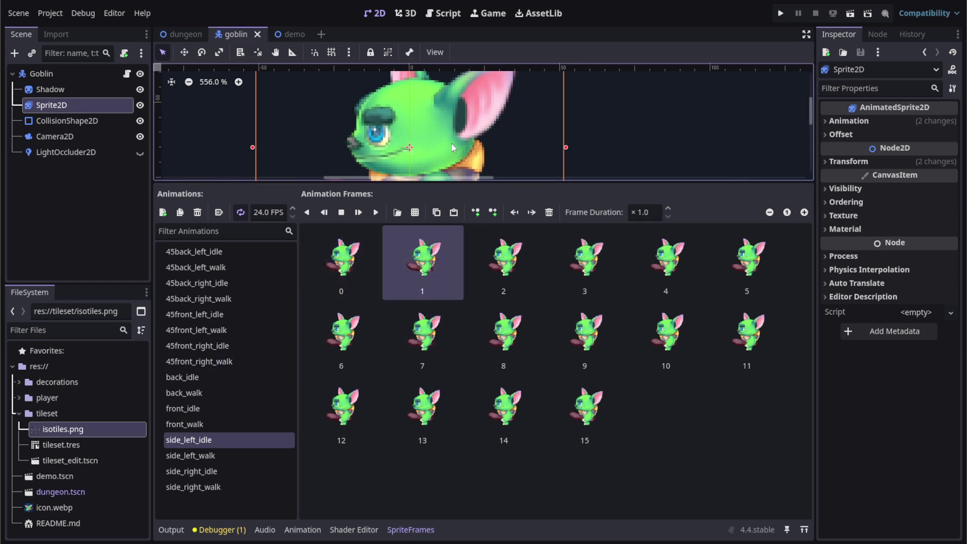
{"action": "left_click_drag", "start_coordinate": [439, 181], "coordinate": [447, 453]}
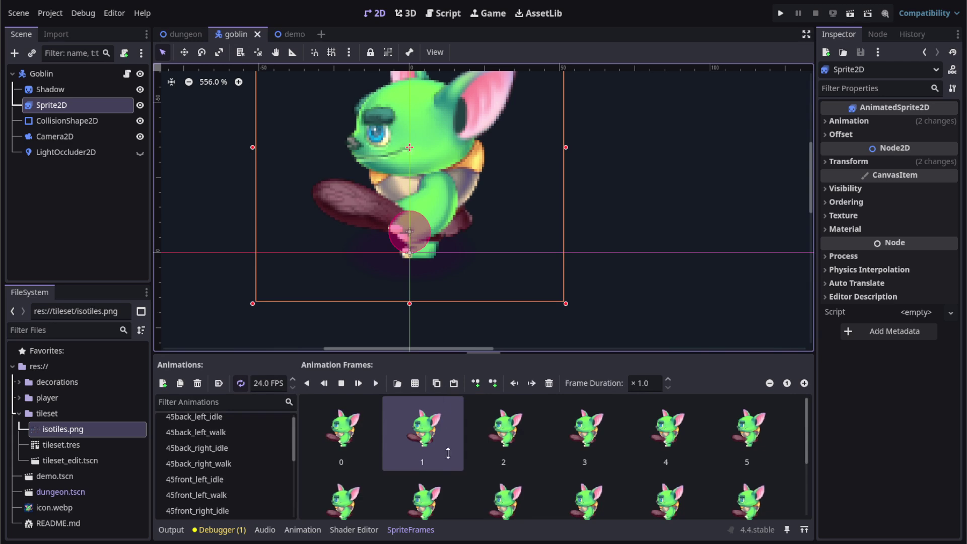
Step: Select the CollisionShape2D at the goblin's feet and change its debug color to blue
{"action": "scroll", "coordinate": [411, 230], "scroll_direction": "up", "scroll_amount": 6}
{"action": "left_click", "coordinate": [411, 230]}
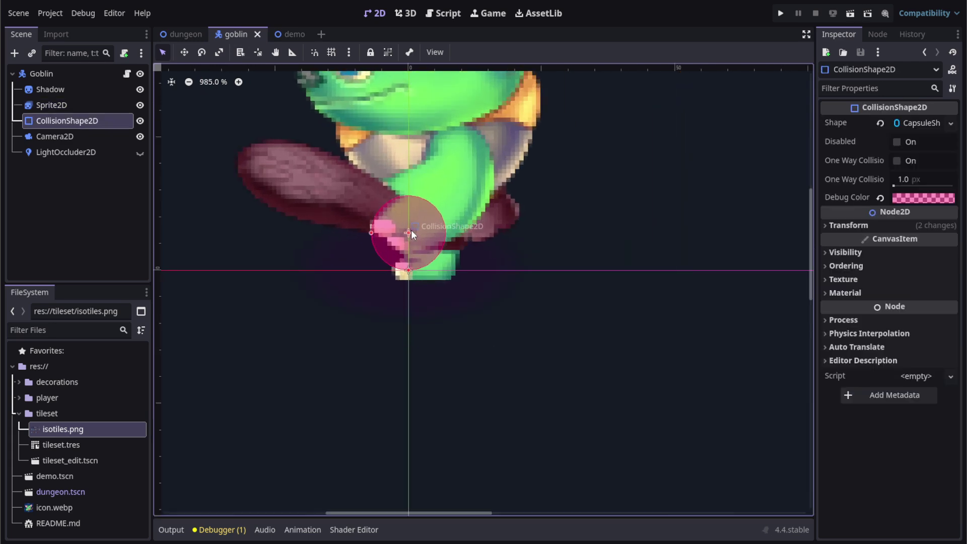
{"action": "left_click", "coordinate": [929, 198]}
{"action": "mouse_move", "coordinate": [929, 220]}
{"action": "left_mouse_down"}
{"action": "mouse_move", "coordinate": [940, 222]}
{"action": "mouse_move", "coordinate": [921, 224]}
{"action": "mouse_move", "coordinate": [903, 257]}
{"action": "mouse_move", "coordinate": [895, 196]}
{"action": "left_mouse_up"}
{"action": "left_click", "coordinate": [629, 356]}
{"action": "left_click", "coordinate": [430, 344]}
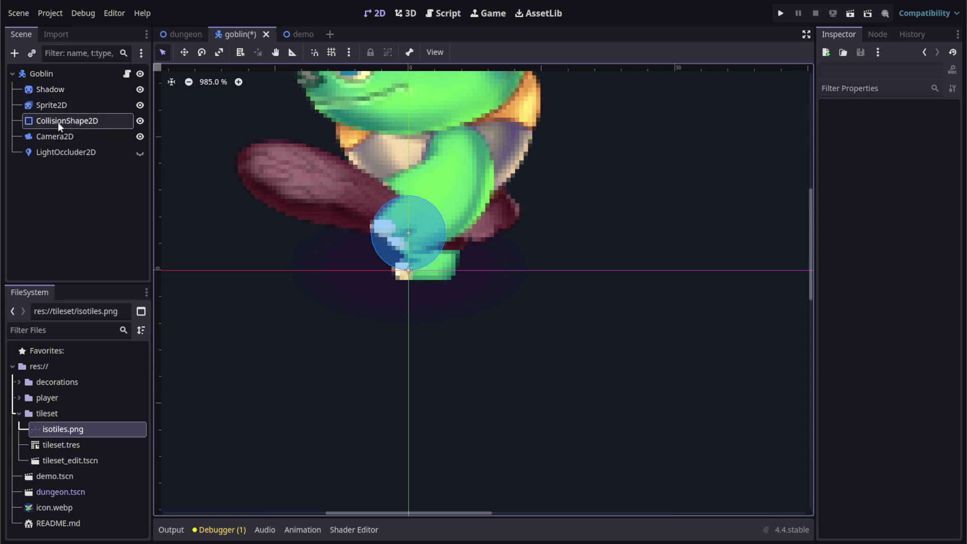
Step: Preview the goblin sprite's front and back animations, including back_walk, 45front_left_idle and 45back_left_walk, against the collision circle
{"action": "left_click", "coordinate": [55, 105]}
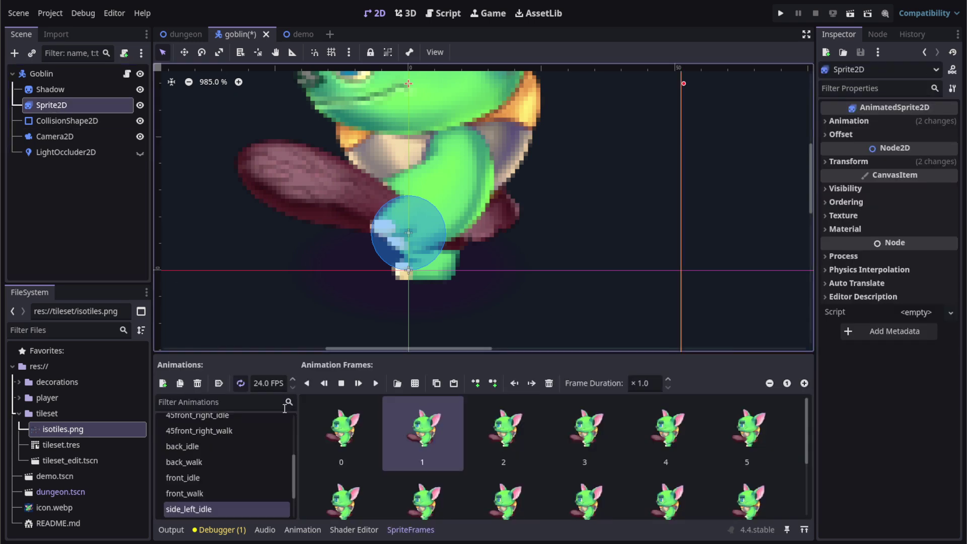
{"action": "left_click", "coordinate": [208, 430]}
{"action": "left_click", "coordinate": [223, 492]}
{"action": "left_click", "coordinate": [219, 463]}
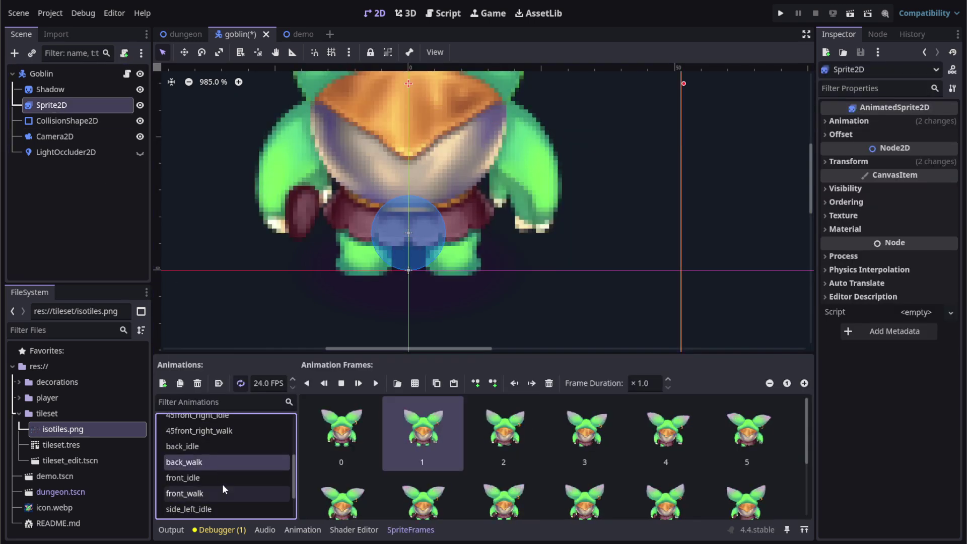
{"action": "scroll", "coordinate": [222, 484], "scroll_direction": "down", "scroll_amount": 2}
{"action": "scroll", "coordinate": [226, 470], "scroll_direction": "up", "scroll_amount": 2}
{"action": "left_click", "coordinate": [227, 456]}
{"action": "left_click", "coordinate": [212, 487]}
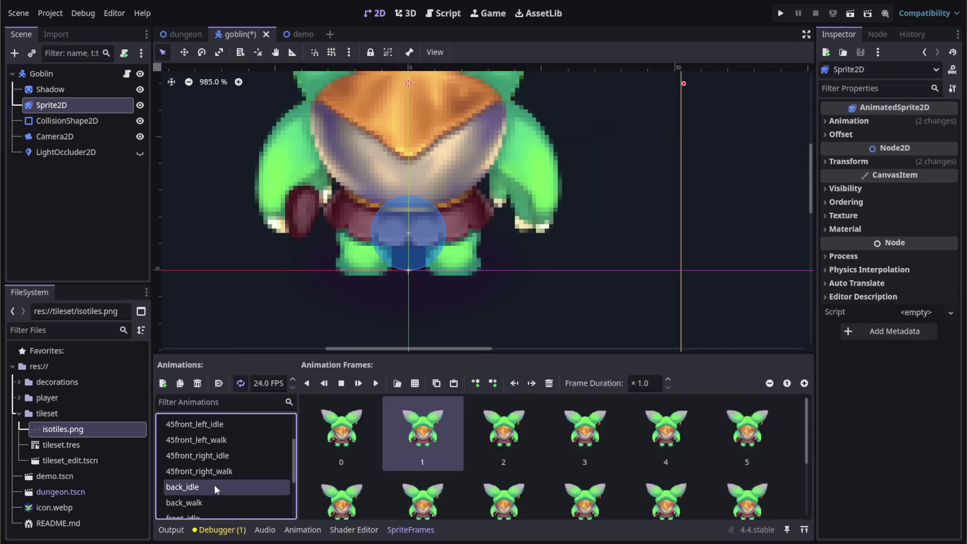
{"action": "left_click", "coordinate": [221, 457]}
{"action": "left_click", "coordinate": [215, 485]}
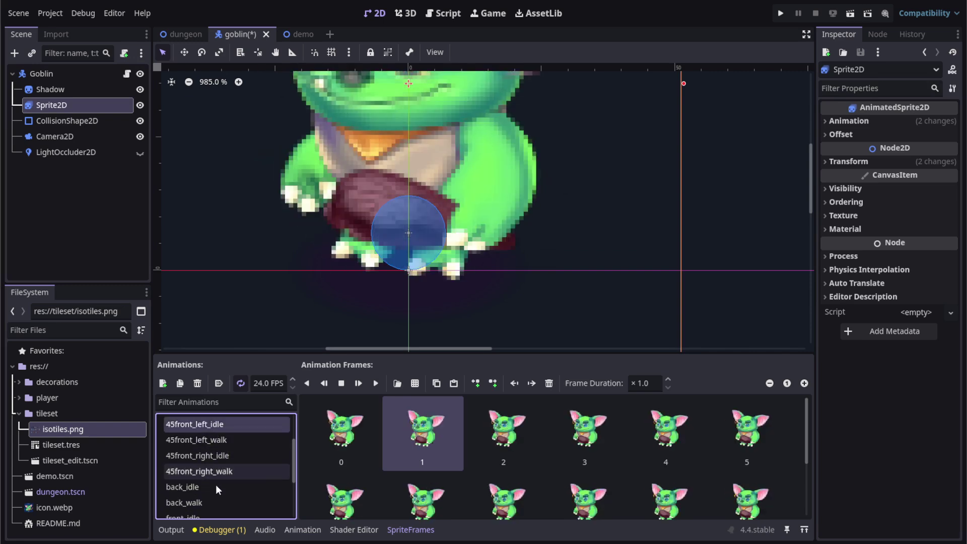
{"action": "scroll", "coordinate": [217, 489], "scroll_direction": "down", "scroll_amount": 1}
{"action": "scroll", "coordinate": [217, 488], "scroll_direction": "up", "scroll_amount": 2}
{"action": "left_click", "coordinate": [213, 438]}
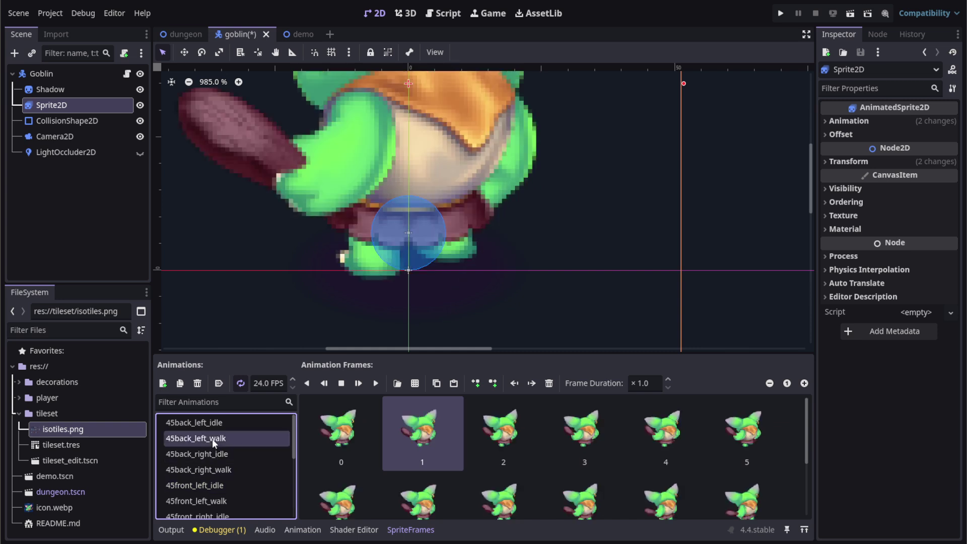
Step: Preview the goblin sprite's side_left and side_right animations against the collision circle
{"action": "scroll", "coordinate": [247, 466], "scroll_direction": "down", "scroll_amount": 3}
{"action": "scroll", "coordinate": [243, 469], "scroll_direction": "down", "scroll_amount": 2}
{"action": "left_click", "coordinate": [246, 460]}
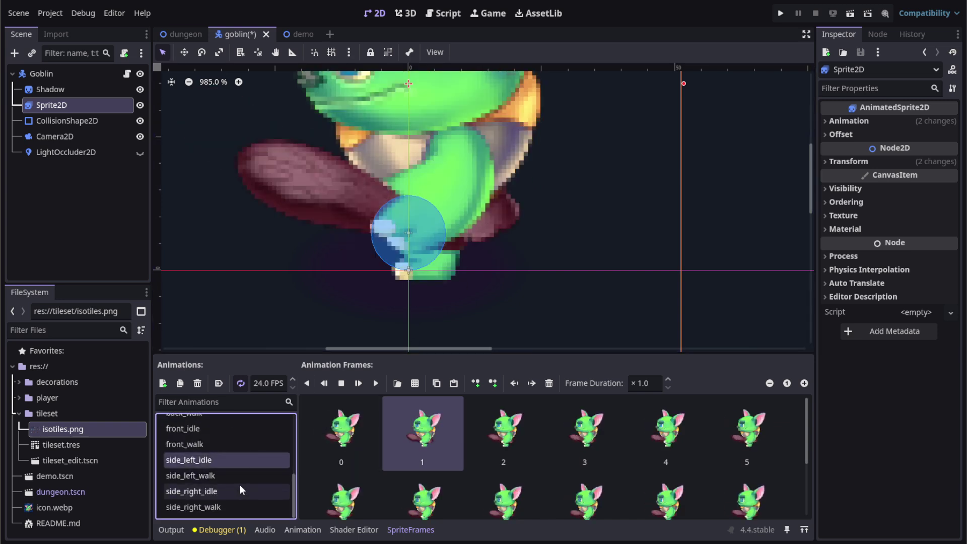
{"action": "left_click", "coordinate": [228, 490]}
{"action": "left_click", "coordinate": [225, 501]}
{"action": "scroll", "coordinate": [223, 487], "scroll_direction": "up", "scroll_amount": 2}
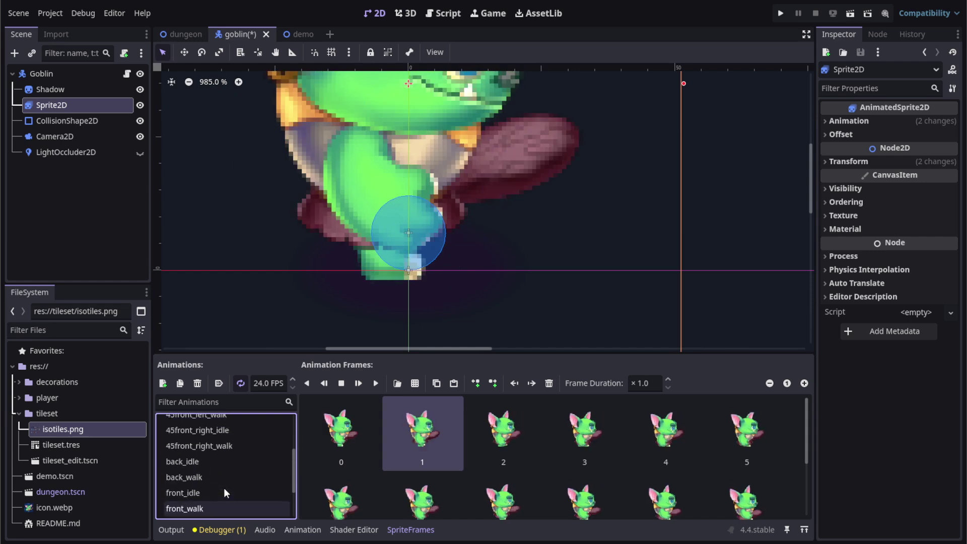
{"action": "scroll", "coordinate": [463, 241], "scroll_direction": "down", "scroll_amount": 2}
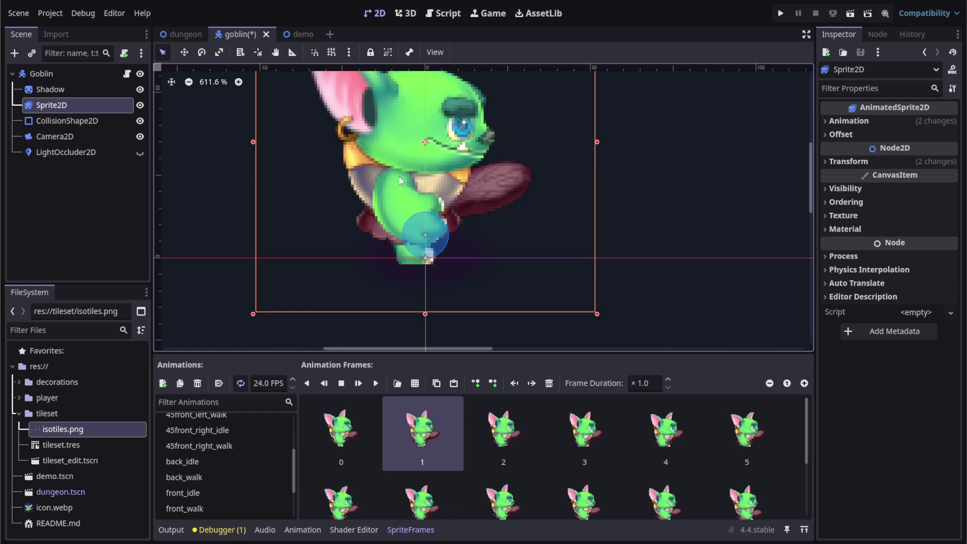
Step: Return to the dungeon scene, select the Floor tile map and expand its tile set's physics layer settings
{"action": "left_click", "coordinate": [191, 32]}
{"action": "scroll", "coordinate": [384, 282], "scroll_direction": "down", "scroll_amount": 5}
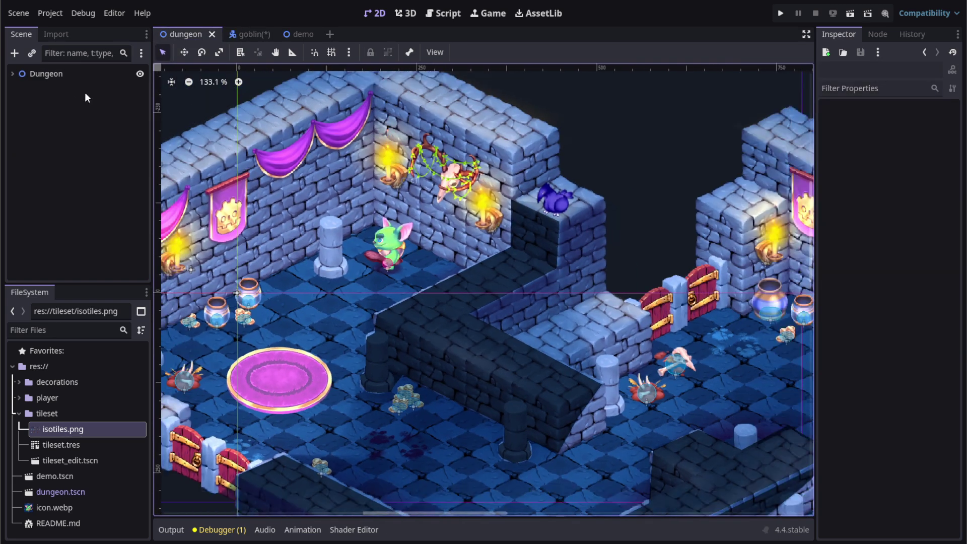
{"action": "left_click", "coordinate": [11, 74]}
{"action": "left_click", "coordinate": [43, 89]}
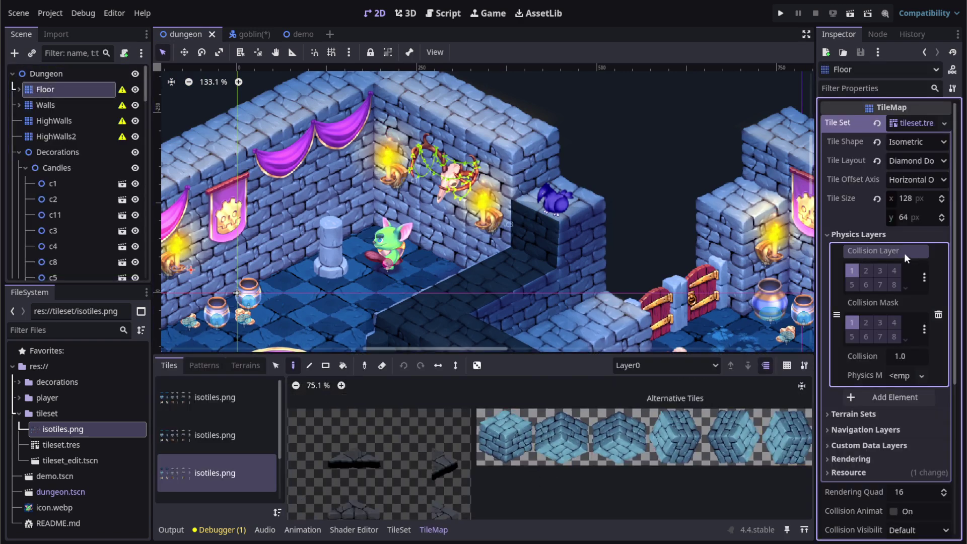
{"action": "left_click", "coordinate": [889, 252]}
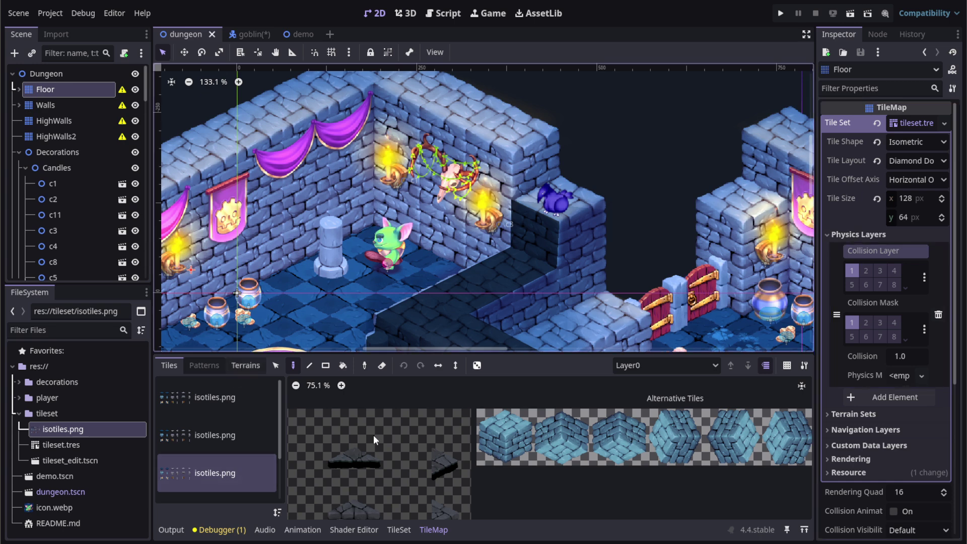
Step: Examine the Physics Layer 0 collision polygons on the alternative wall tiles in the TileSet editor
{"action": "left_click", "coordinate": [401, 530]}
{"action": "scroll", "coordinate": [507, 456], "scroll_direction": "up", "scroll_amount": 6}
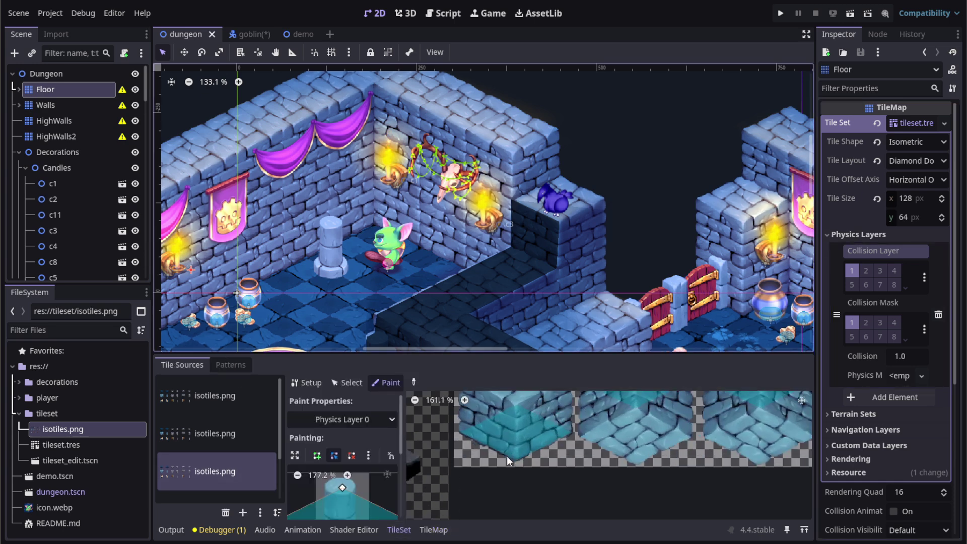
{"action": "scroll", "coordinate": [476, 456], "scroll_direction": "up", "scroll_amount": 6}
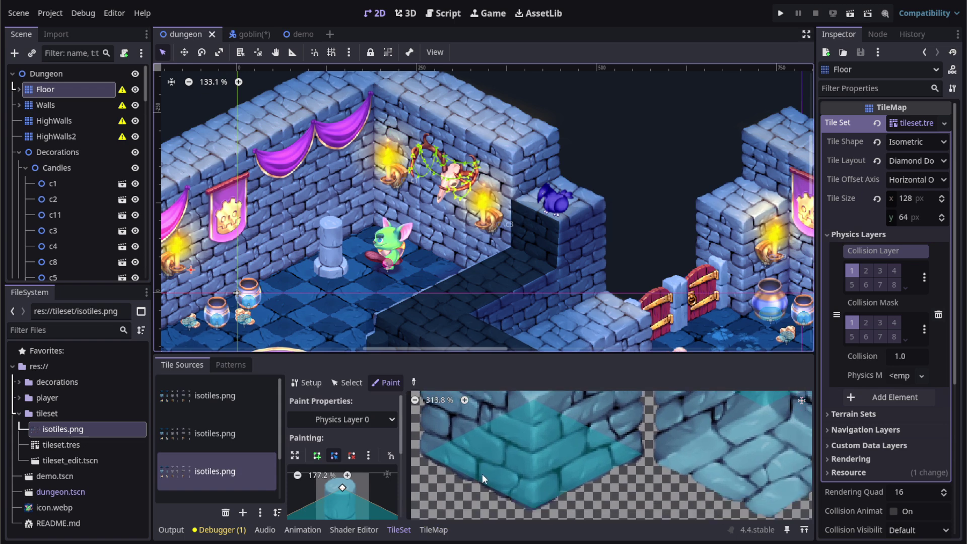
{"action": "middle_click_drag", "start_coordinate": [482, 474], "coordinate": [489, 479]}
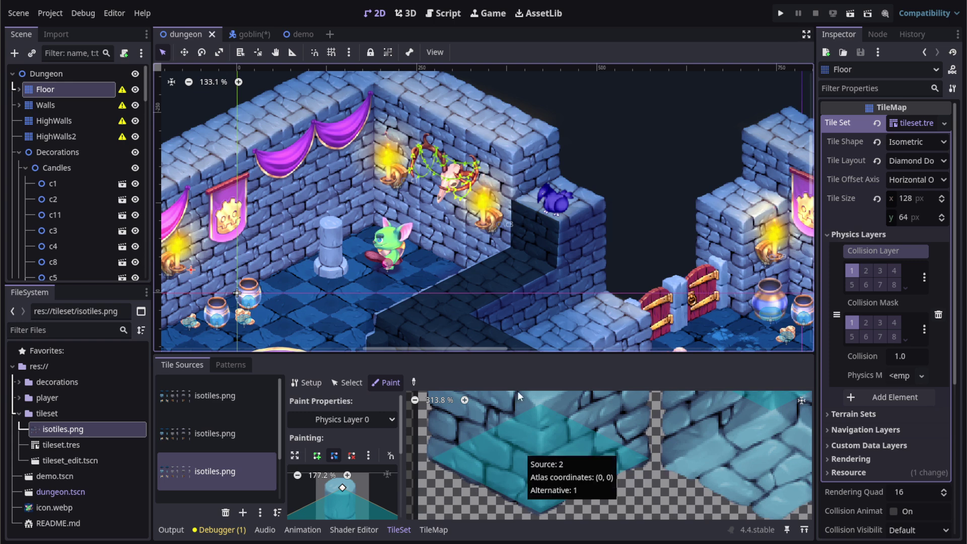
{"action": "scroll", "coordinate": [543, 444], "scroll_direction": "down", "scroll_amount": 5}
{"action": "scroll", "coordinate": [548, 448], "scroll_direction": "down", "scroll_amount": 2}
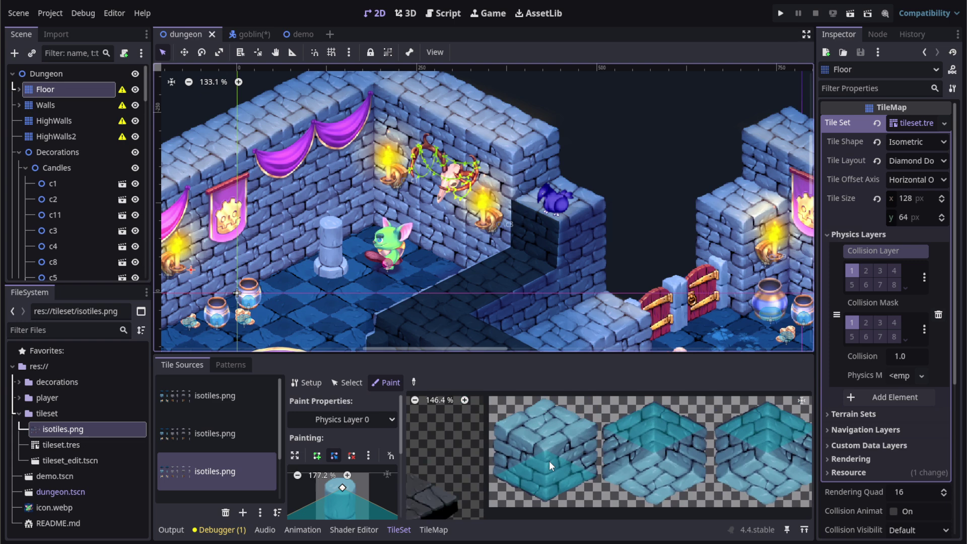
{"action": "scroll", "coordinate": [555, 478], "scroll_direction": "up", "scroll_amount": 3}
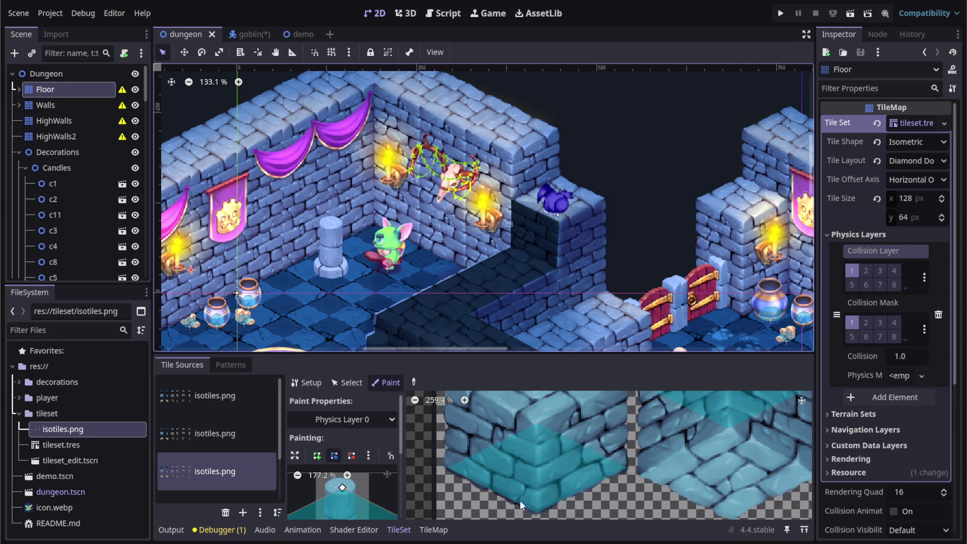
{"action": "scroll", "coordinate": [579, 478], "scroll_direction": "down", "scroll_amount": 4}
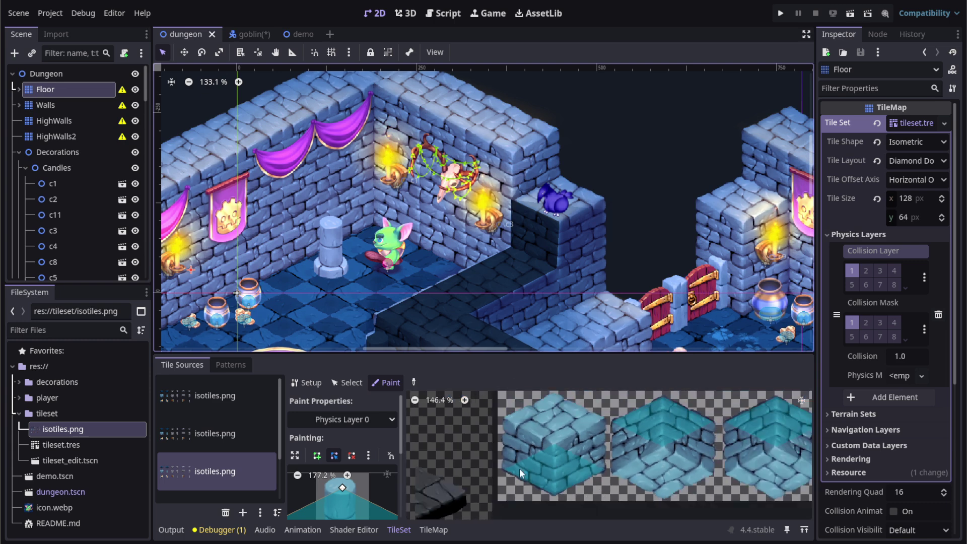
{"action": "scroll", "coordinate": [554, 460], "scroll_direction": "down", "scroll_amount": 2}
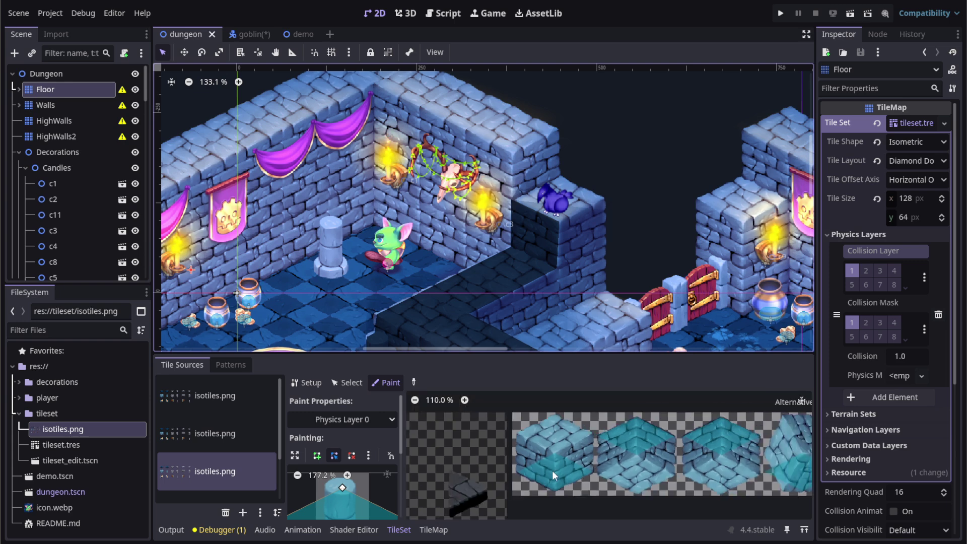
{"action": "scroll", "coordinate": [572, 463], "scroll_direction": "up", "scroll_amount": 4}
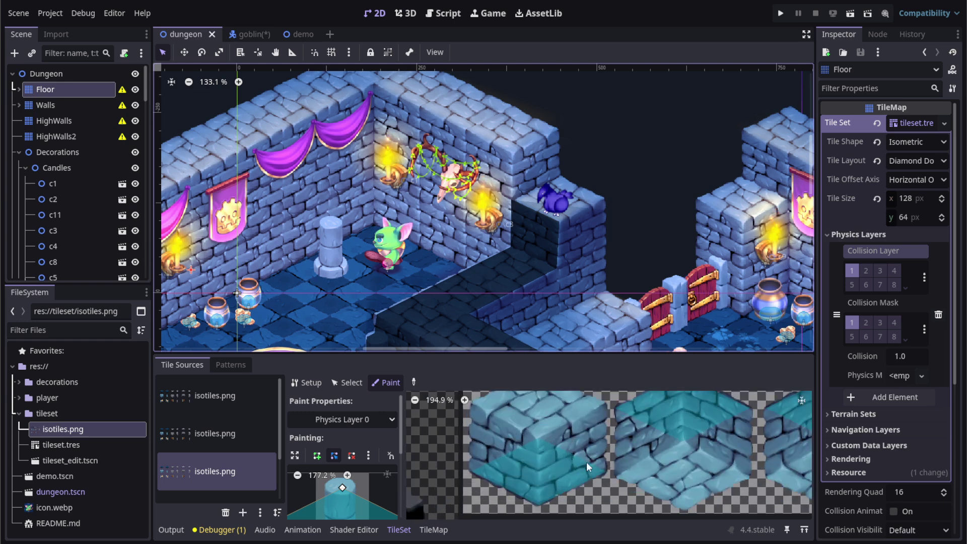
{"action": "scroll", "coordinate": [587, 462], "scroll_direction": "up", "scroll_amount": 4}
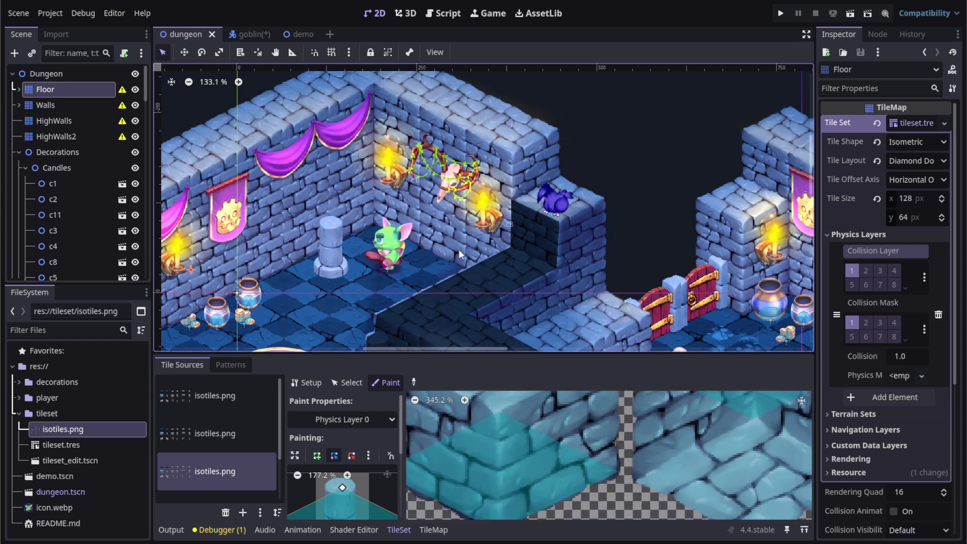
{"action": "scroll", "coordinate": [529, 405], "scroll_direction": "down", "scroll_amount": 4}
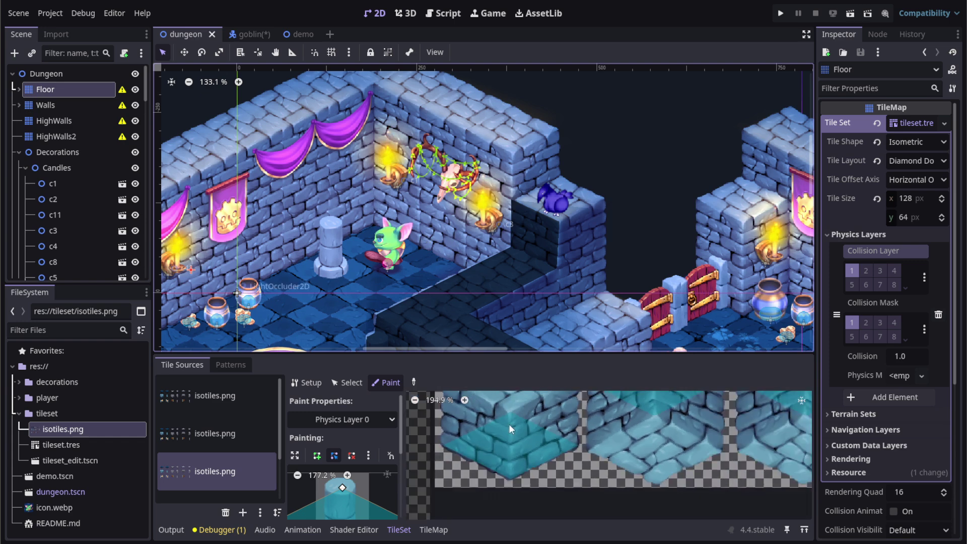
{"action": "scroll", "coordinate": [562, 461], "scroll_direction": "down", "scroll_amount": 1}
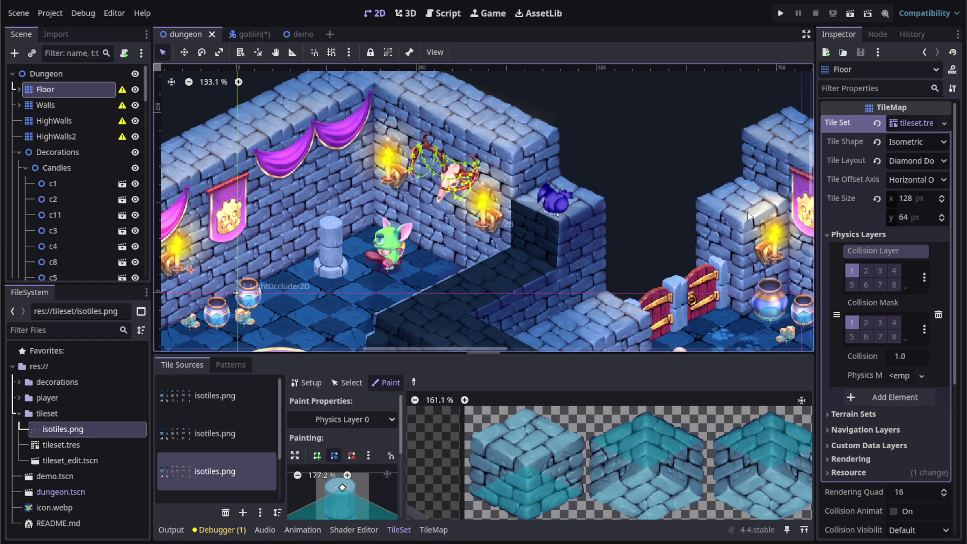
Step: Run the dungeon scene and walk the goblin around the first room down to the wall beside the doors to test collisions
{"action": "left_click", "coordinate": [850, 14]}
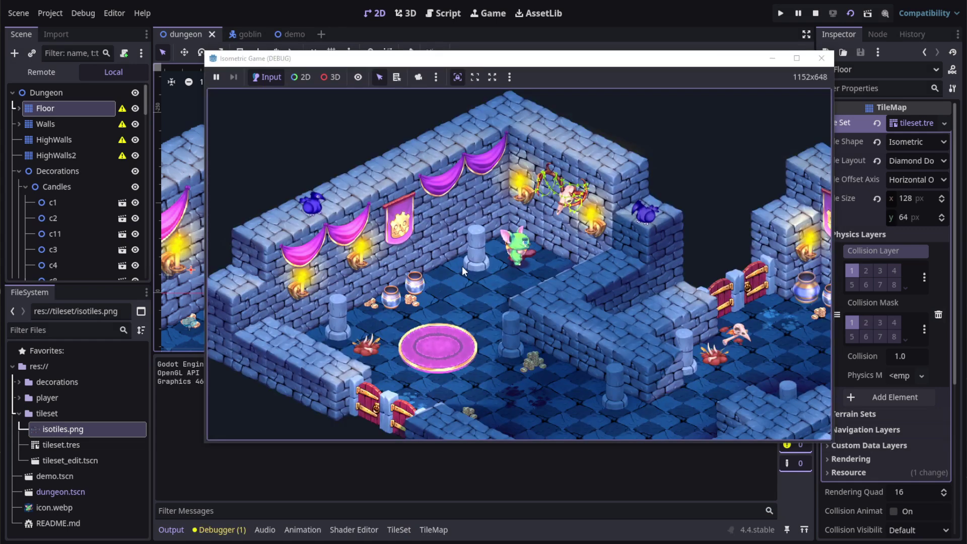
{"action": "left_click", "coordinate": [460, 269]}
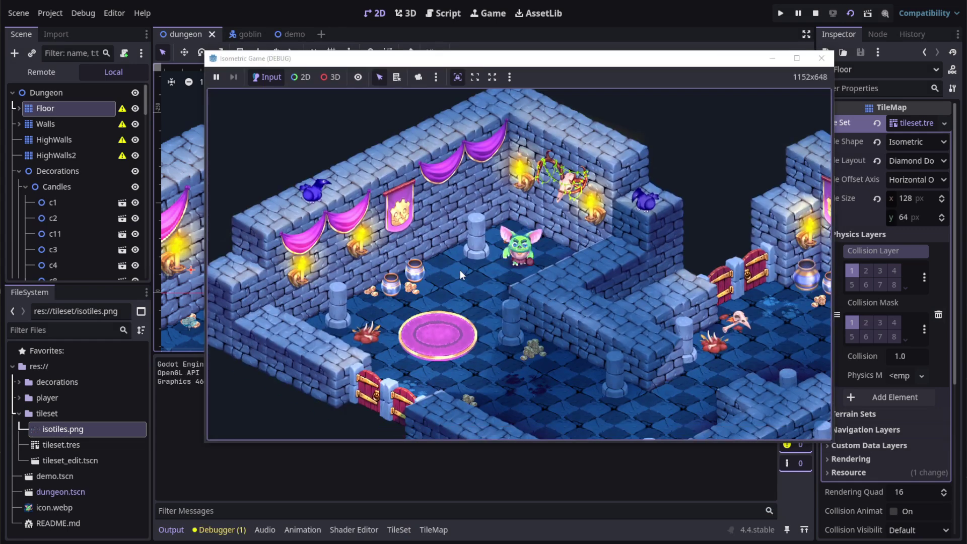
{"action": "key", "text": "Up"}
{"action": "key", "text": "Down"}
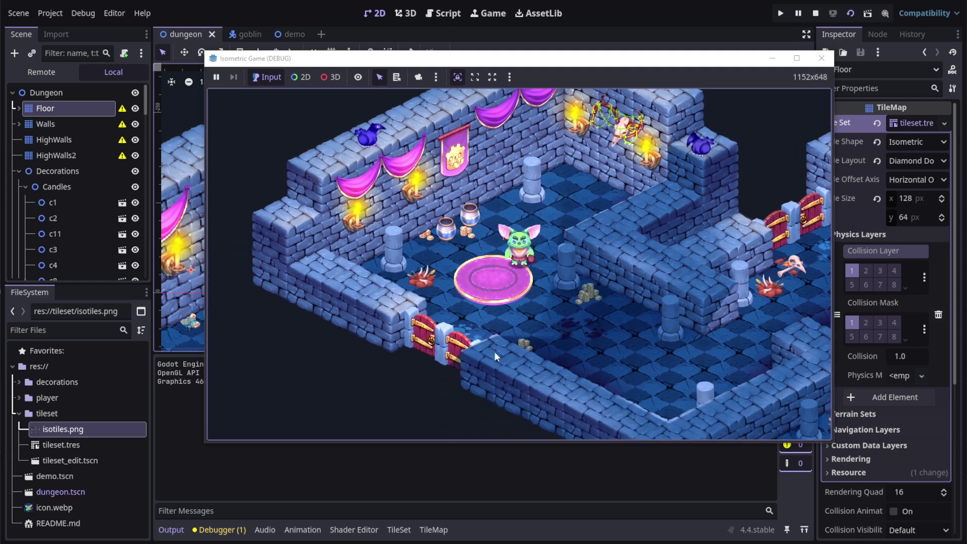
{"action": "key", "text": "Left"}
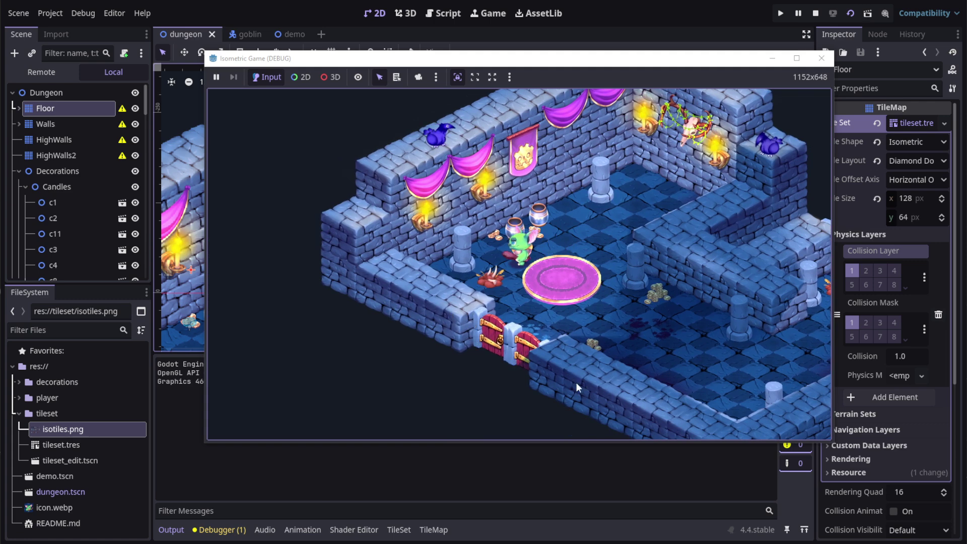
{"action": "key", "text": "Right"}
{"action": "key", "text": "Down"}
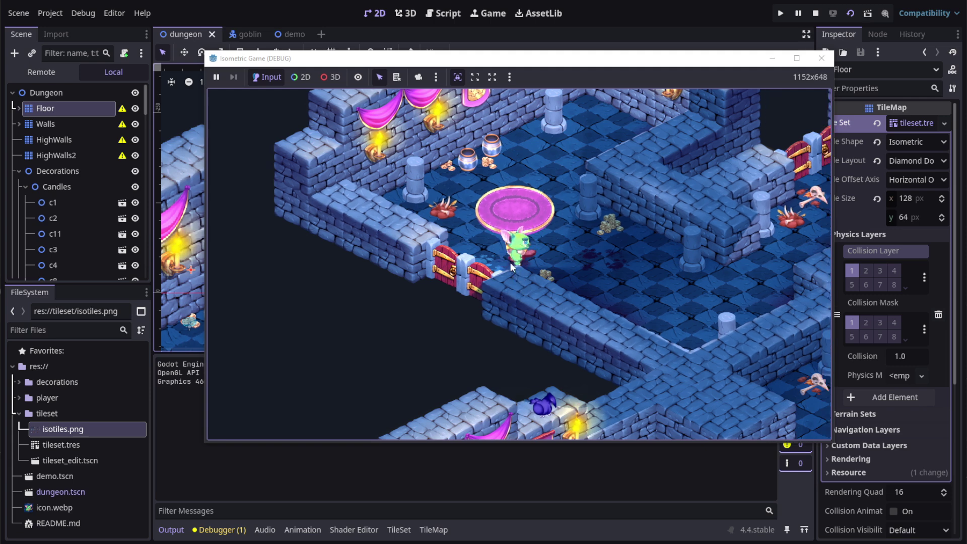
{"action": "key", "text": "Down"}
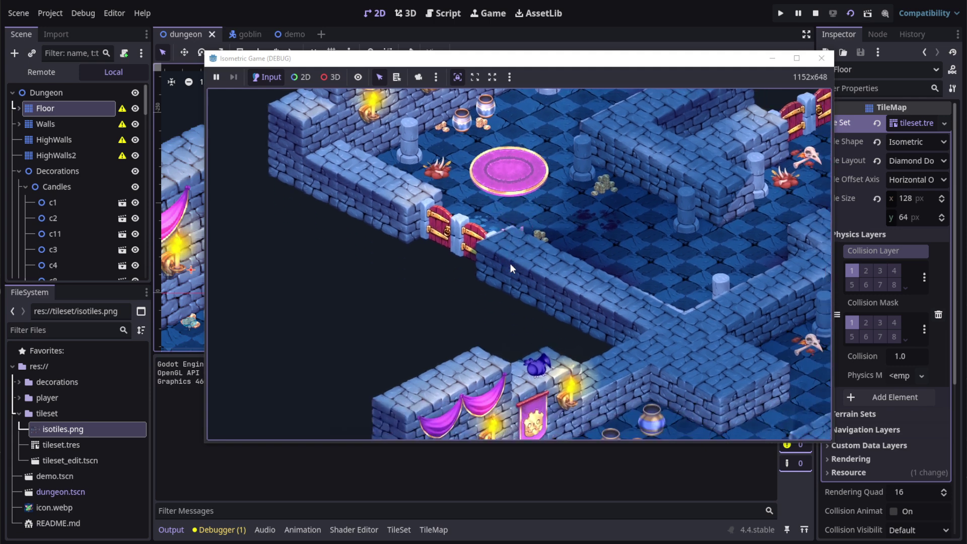
Step: Walk the goblin along behind the lower wall and out to the pillar in the middle of the floor
{"action": "key", "text": "Down+Right"}
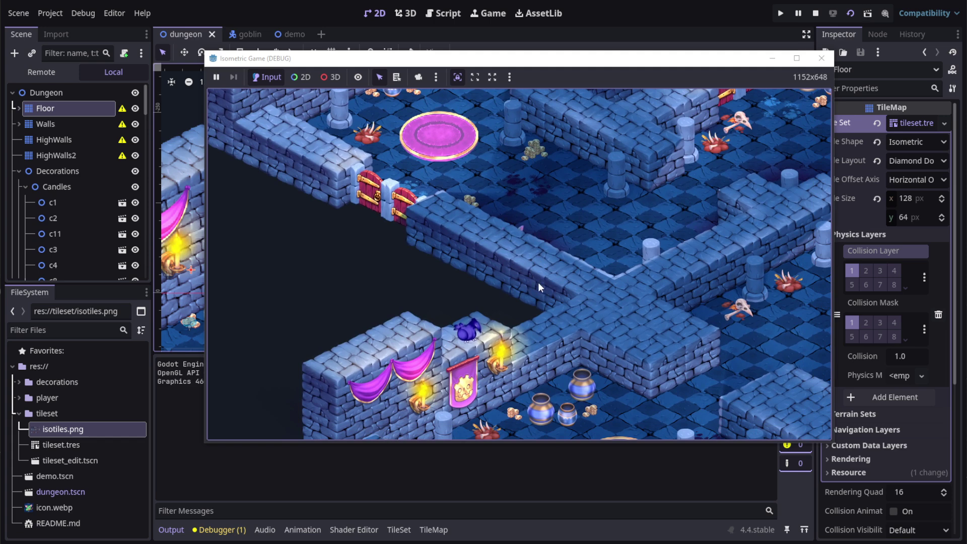
{"action": "key", "text": "Up"}
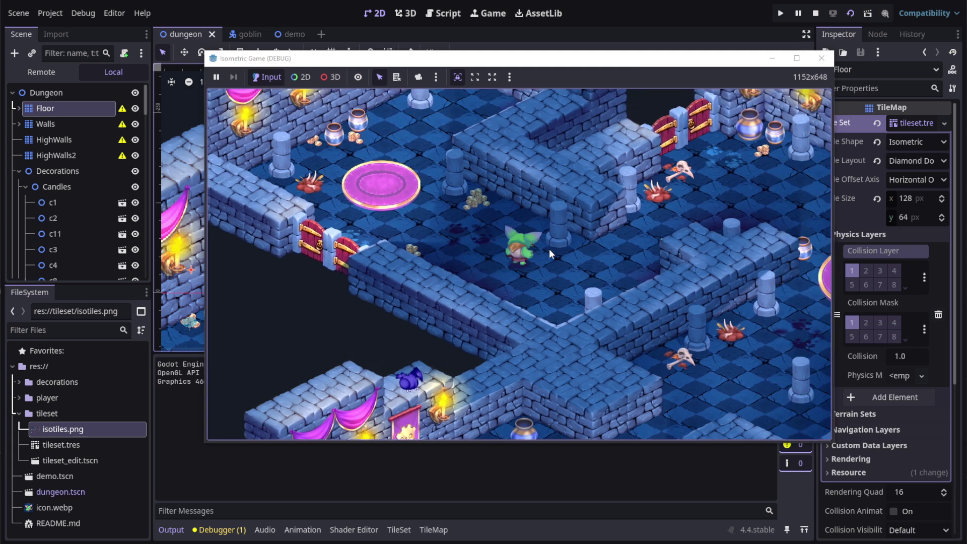
{"action": "key", "text": "Down+Right"}
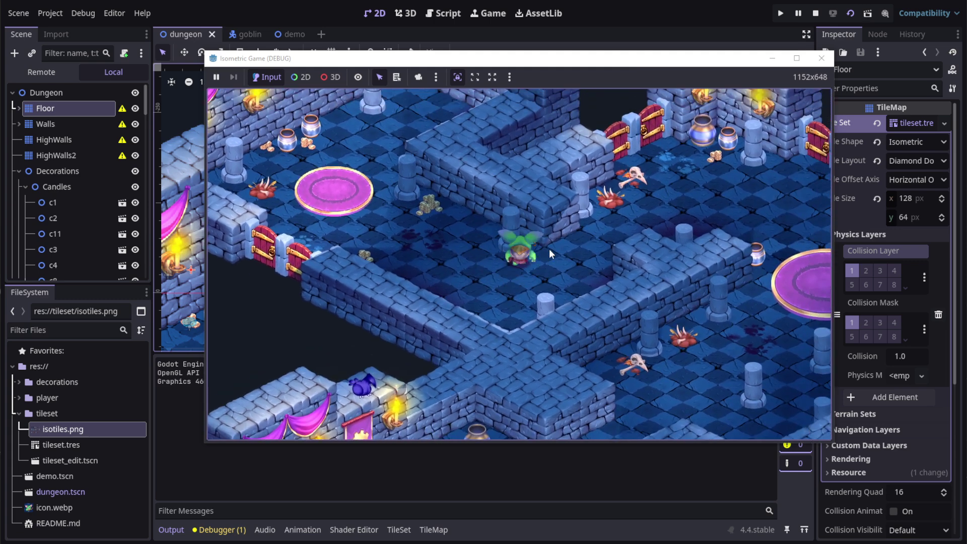
{"action": "key", "text": "Up"}
{"action": "key", "text": "Down"}
{"action": "key", "text": "Up"}
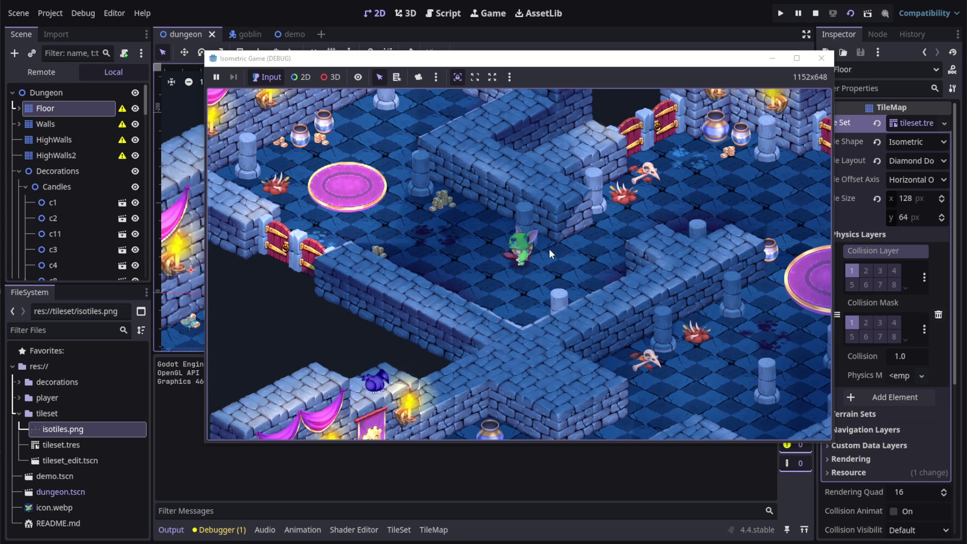
Step: Walk the goblin around and behind the middle pillar to test its collision and draw order
{"action": "key", "text": "Left"}
{"action": "key", "text": "Left"}
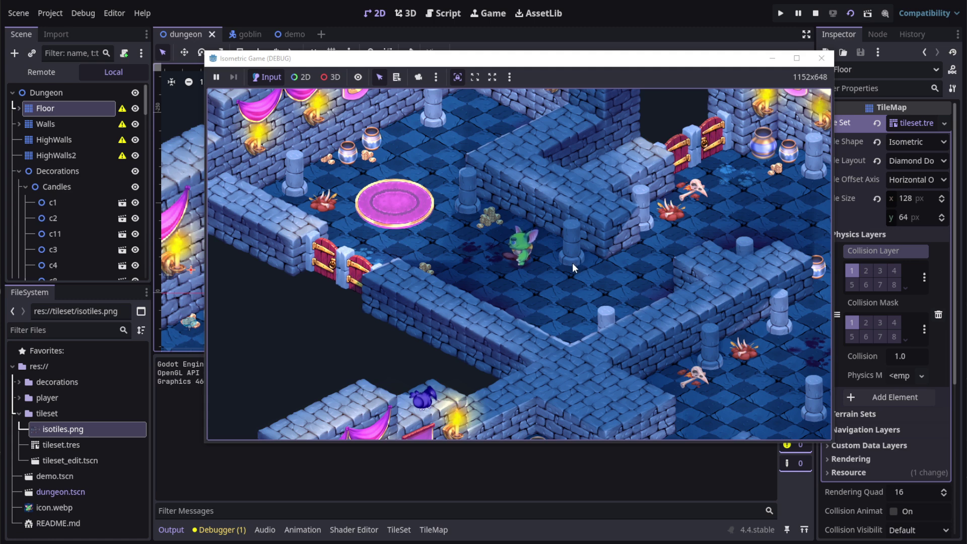
{"action": "key", "text": "Up"}
{"action": "key", "text": "Down"}
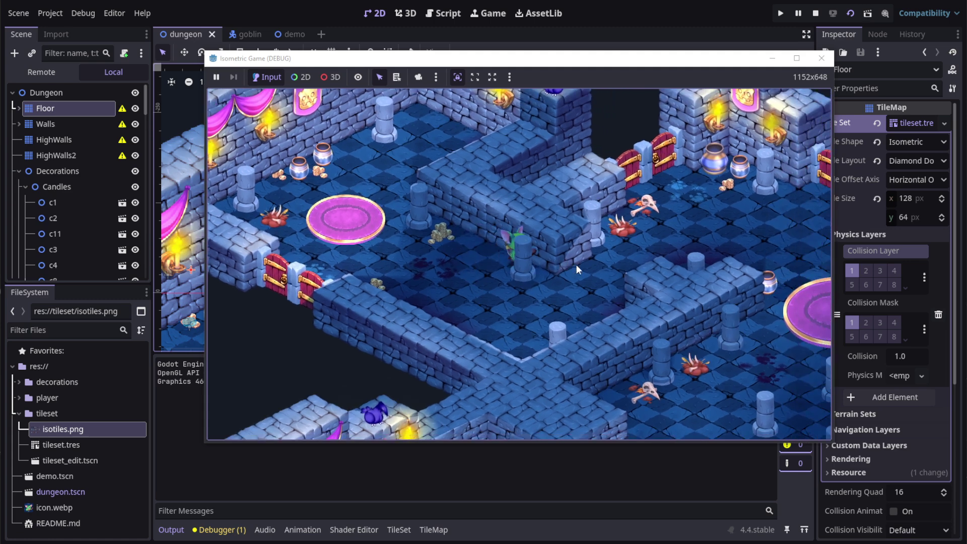
{"action": "key", "text": "Up"}
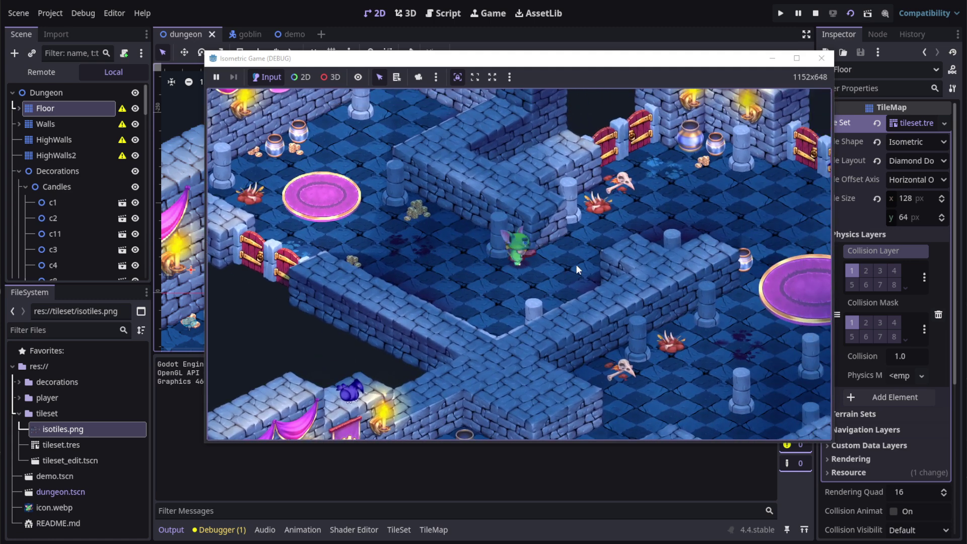
{"action": "key", "text": "Down"}
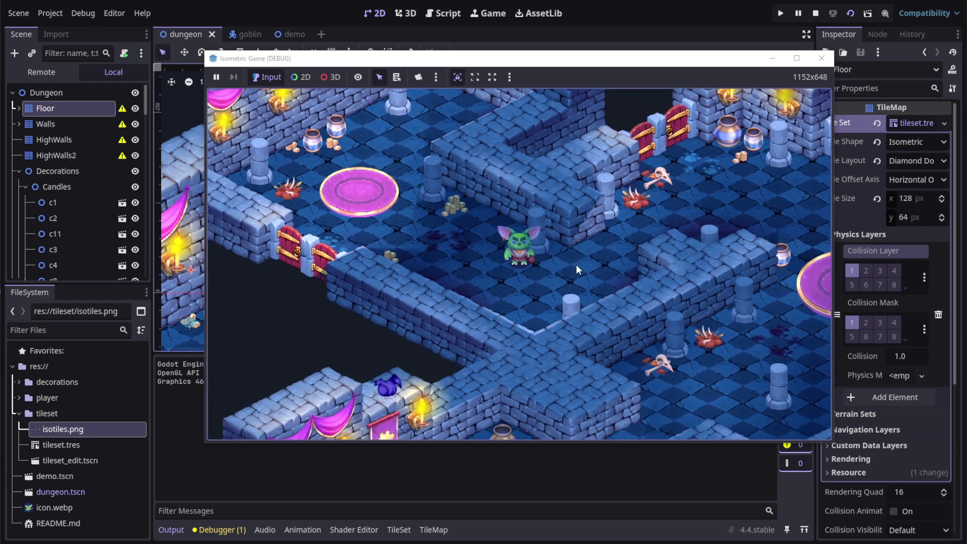
{"action": "key", "text": "Up"}
{"action": "key", "text": "Left"}
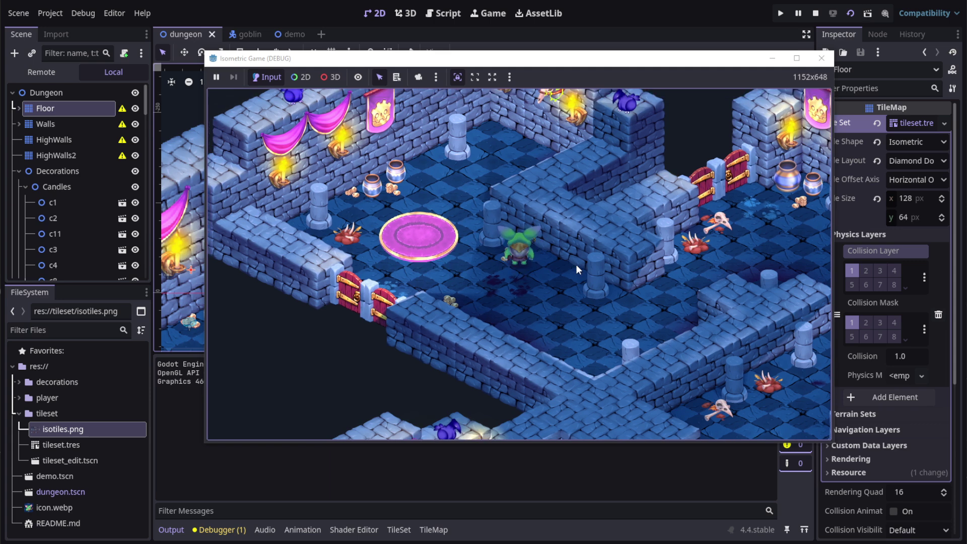
Step: Walk the goblin past the coin pile and over to the bones beside the upper doors, and close the running game
{"action": "key", "text": "Right"}
{"action": "key", "text": "Up"}
{"action": "key", "text": "Right"}
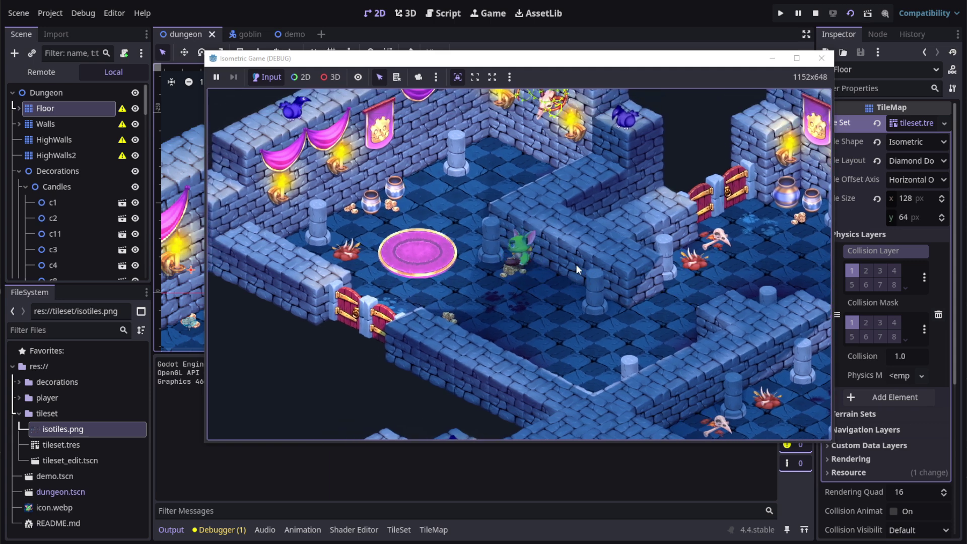
{"action": "key", "text": "Down"}
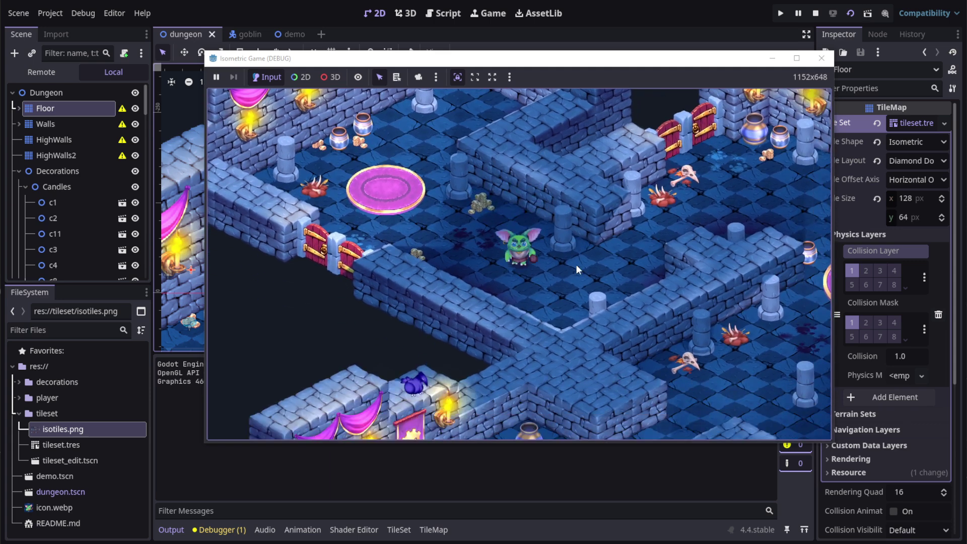
{"action": "key", "text": "Right"}
{"action": "key", "text": "Up"}
{"action": "key", "text": "Right"}
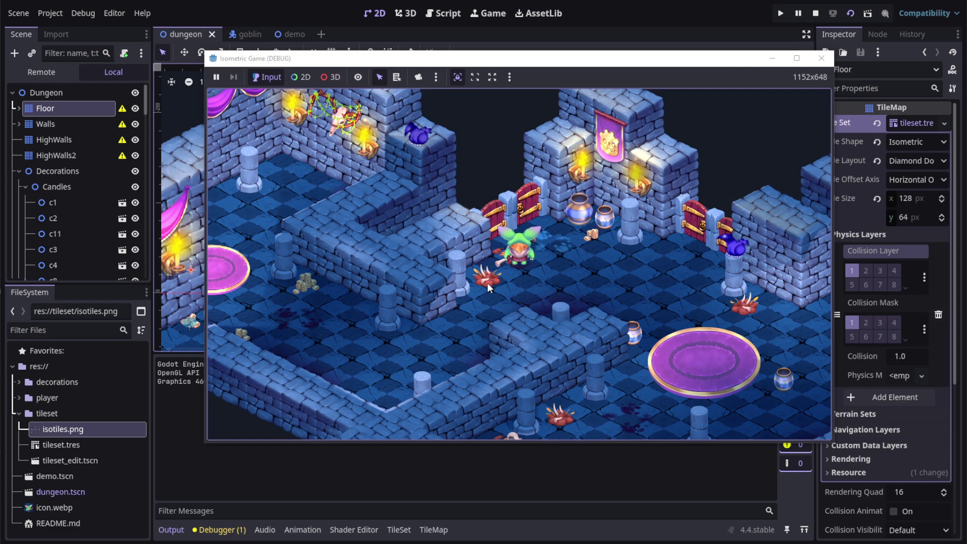
{"action": "left_click", "coordinate": [819, 60]}
Step: Enable visible collision shapes for debugging and run the dungeon scene again
{"action": "scroll", "coordinate": [385, 262], "scroll_direction": "down", "scroll_amount": 5}
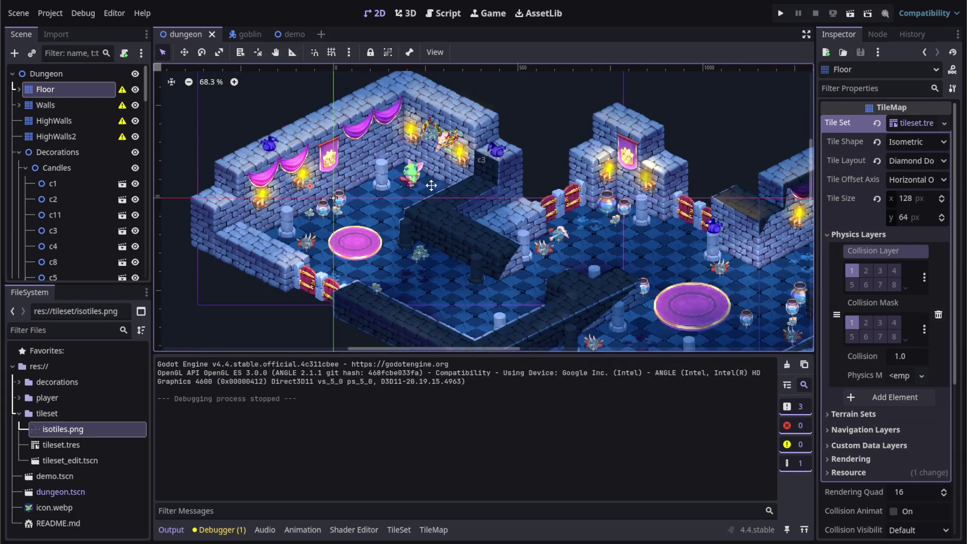
{"action": "left_click", "coordinate": [92, 11]}
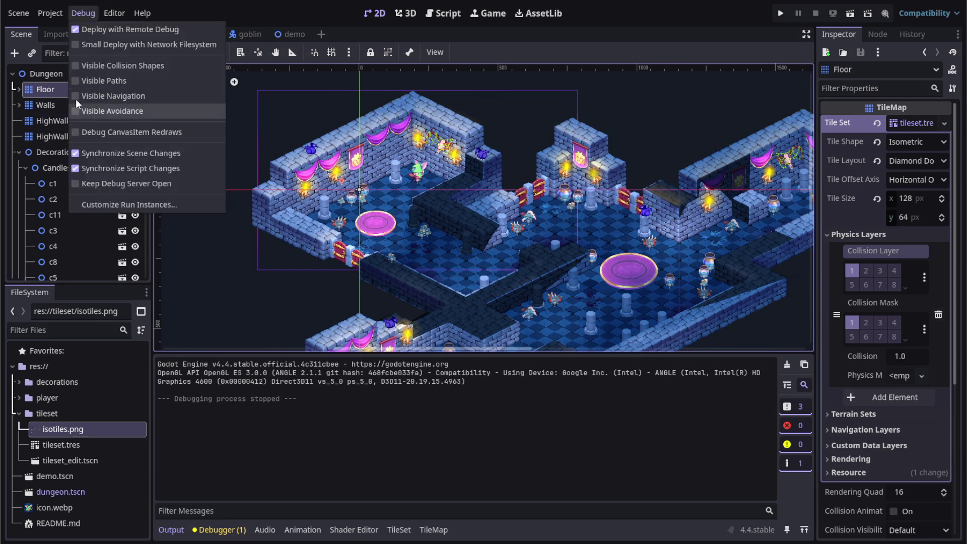
{"action": "left_click", "coordinate": [78, 63]}
{"action": "left_click", "coordinate": [850, 15]}
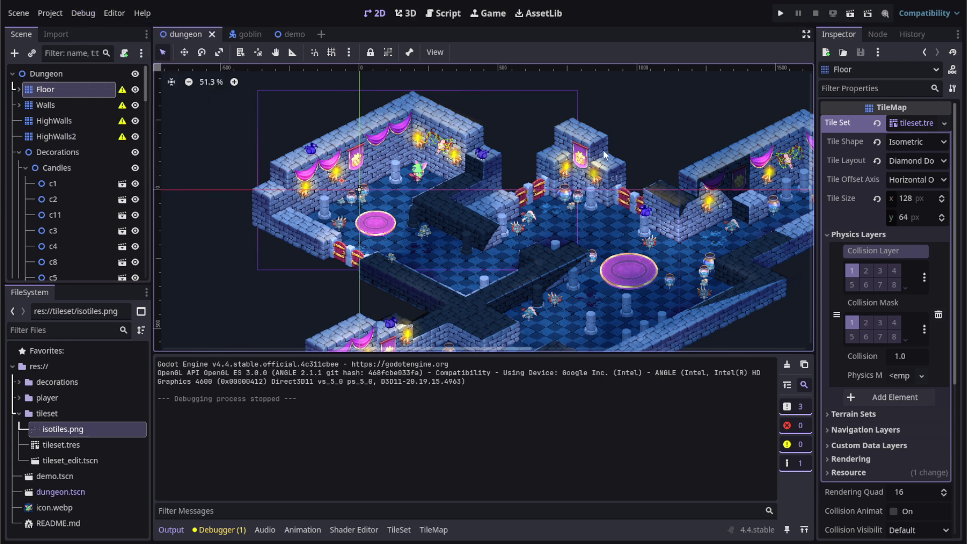
{"action": "left_click", "coordinate": [850, 15]}
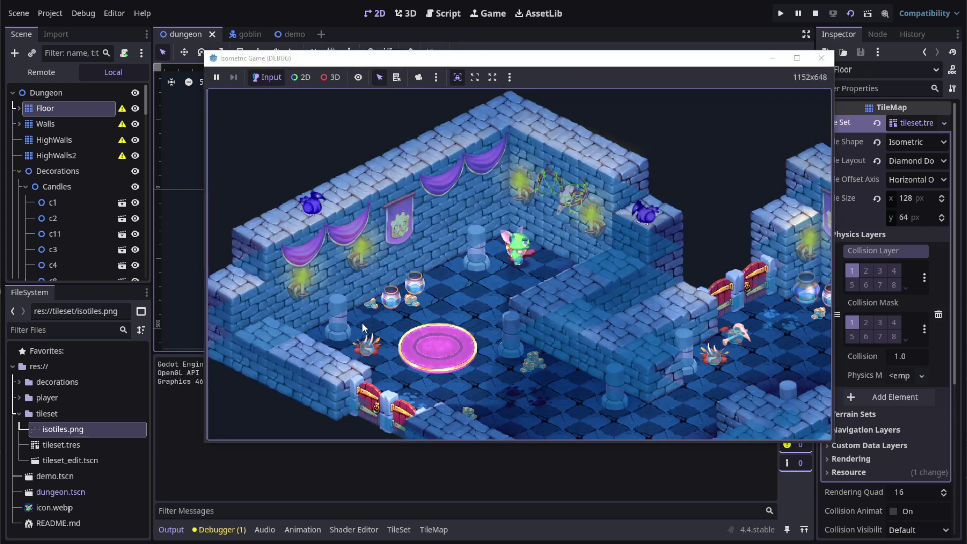
Step: Walk the goblin between the inner wall, the back pillar and the banner wall to check the displayed collision shapes
{"action": "key", "text": "Down"}
{"action": "key", "text": "Left"}
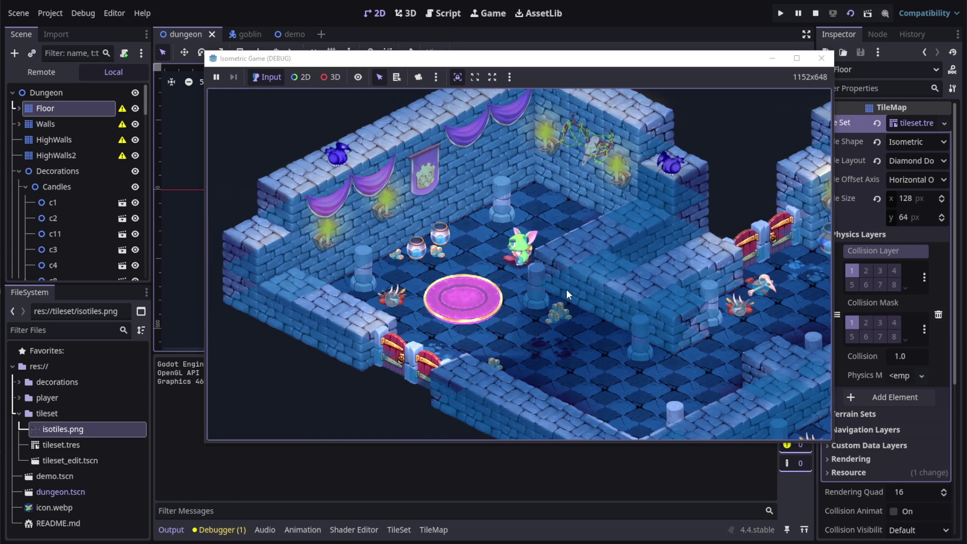
{"action": "key", "text": "Up"}
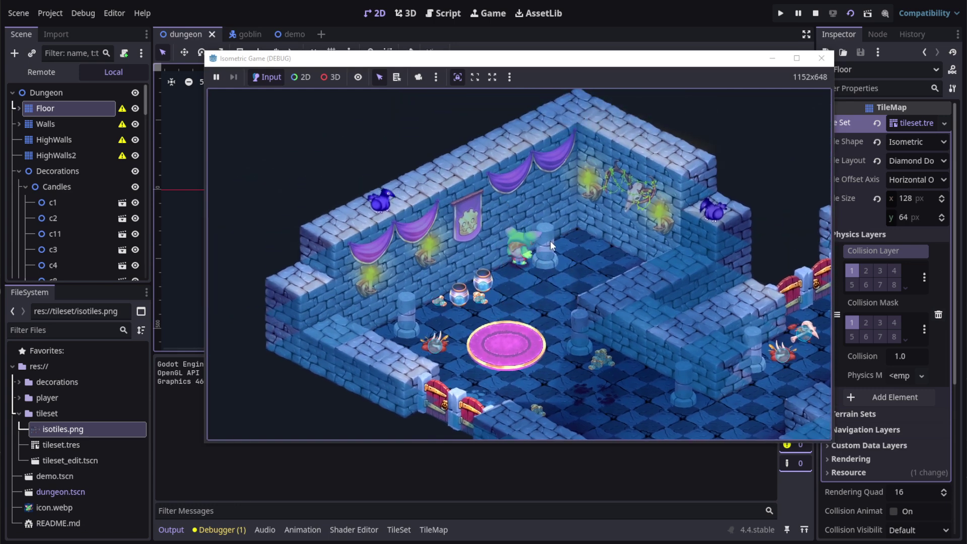
{"action": "key", "text": "Left"}
{"action": "key", "text": "Right"}
{"action": "key", "text": "Right"}
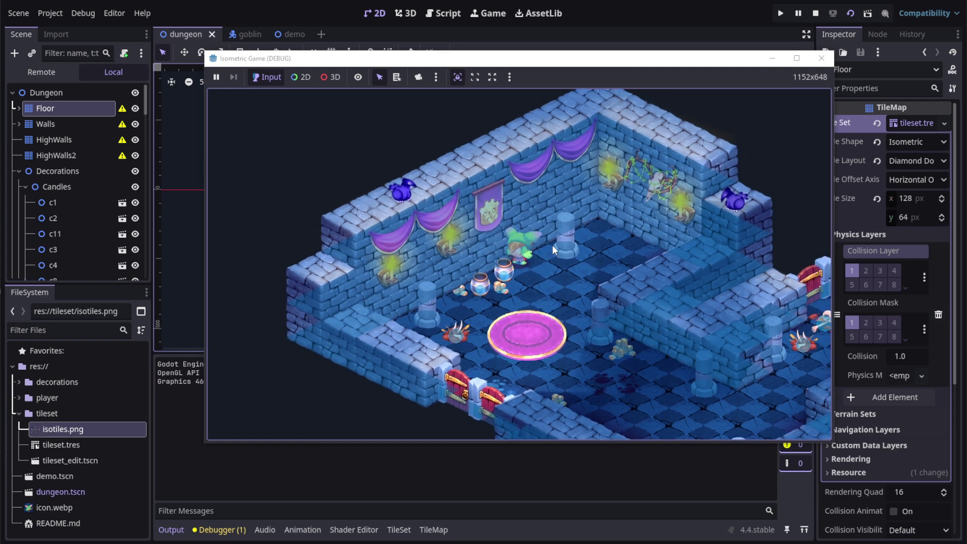
{"action": "key", "text": "Down"}
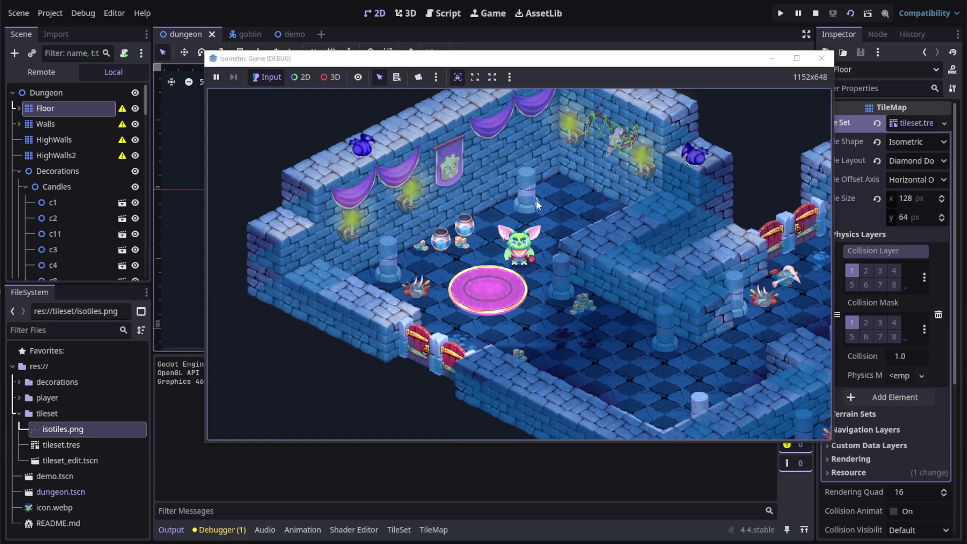
Step: Move the goblin repeatedly against the front and side of the back pillar to compare their collision shapes
{"action": "key", "text": "Up"}
{"action": "key", "text": "Left"}
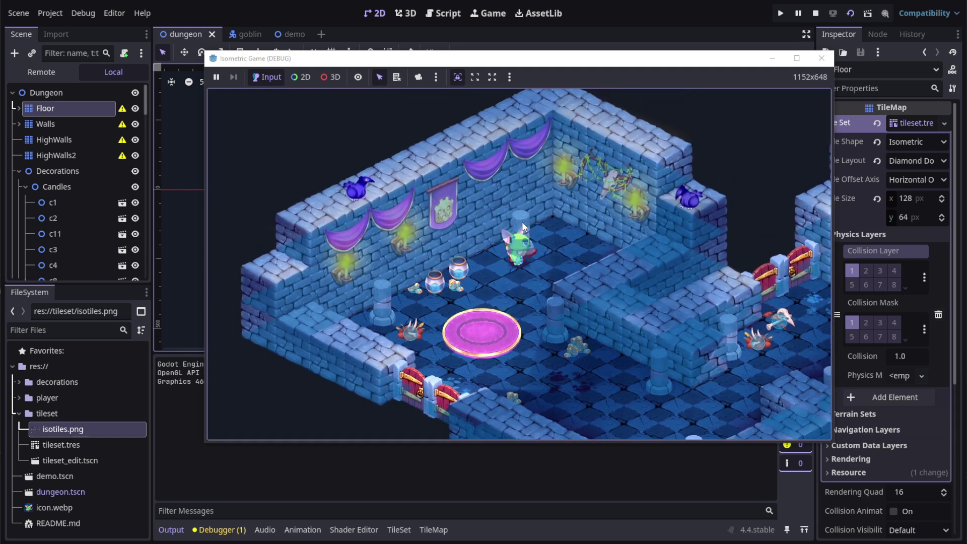
{"action": "key", "text": "Up"}
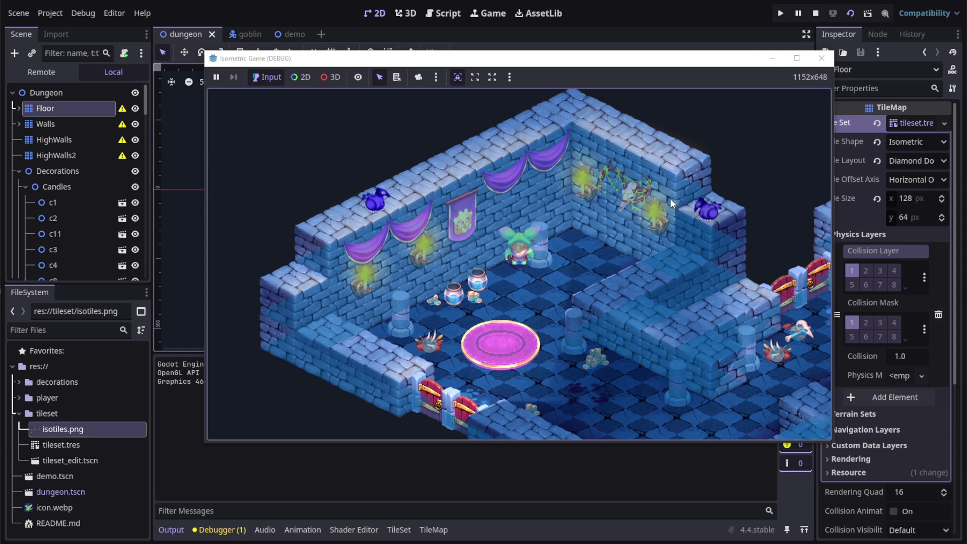
{"action": "key", "text": "Down"}
{"action": "key", "text": "Right"}
{"action": "key", "text": "Up"}
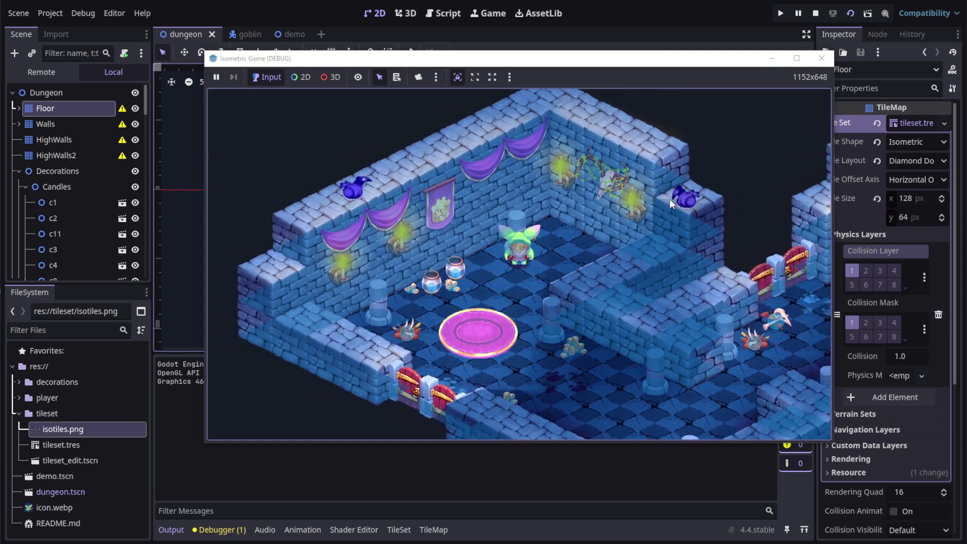
{"action": "key", "text": "Down"}
{"action": "key", "text": "Up"}
{"action": "key", "text": "Down"}
{"action": "key", "text": "Down"}
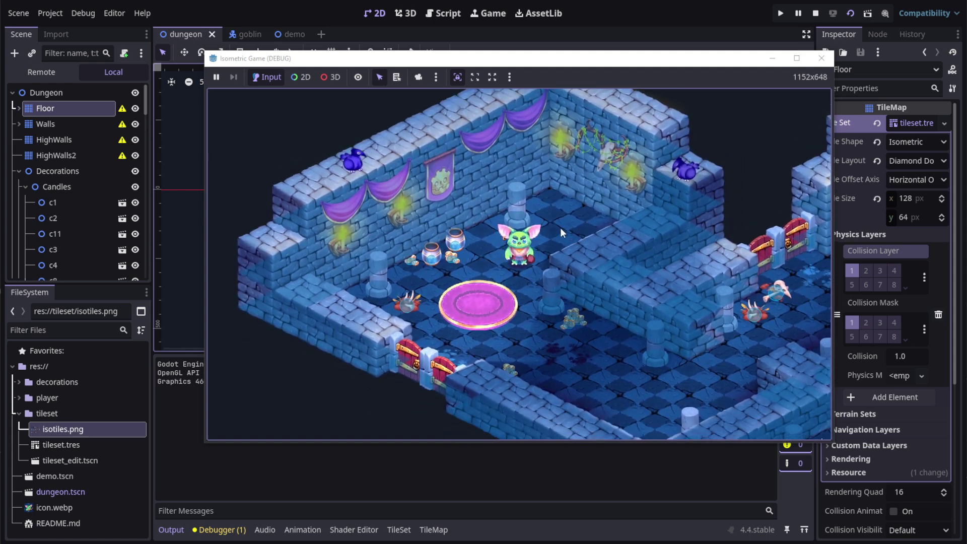
{"action": "key", "text": "Up"}
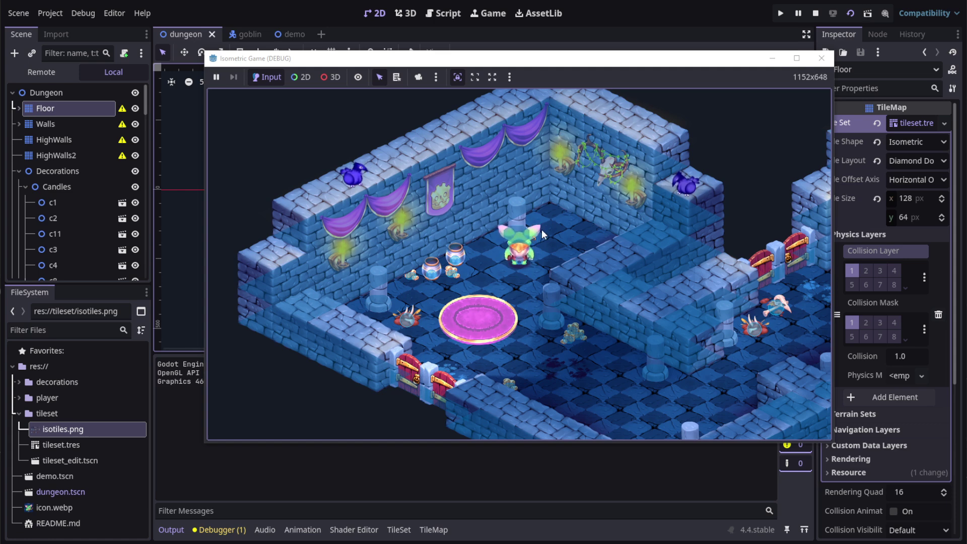
{"action": "key", "text": "Up"}
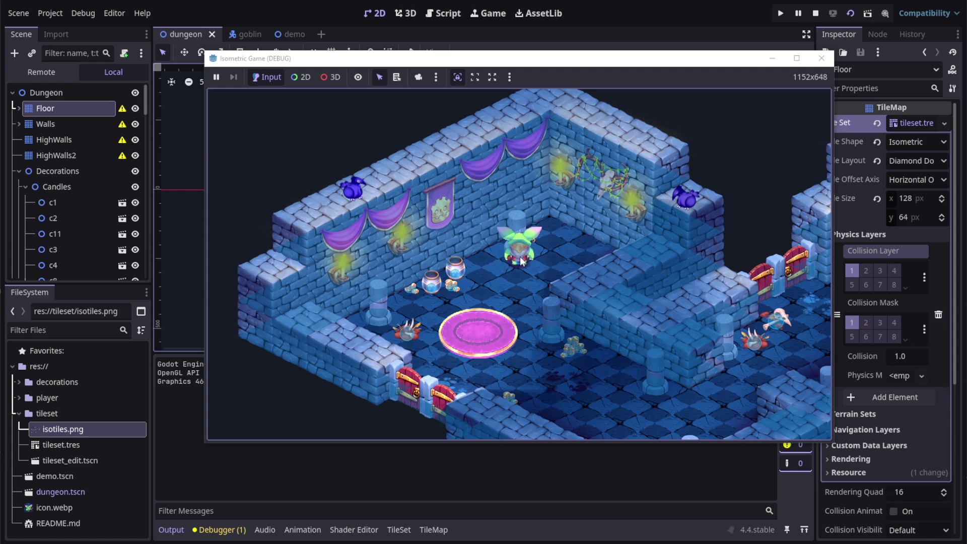
Step: Walk the goblin down to the lower wall and across to the middle pillar, and close the running game
{"action": "key", "text": "Down"}
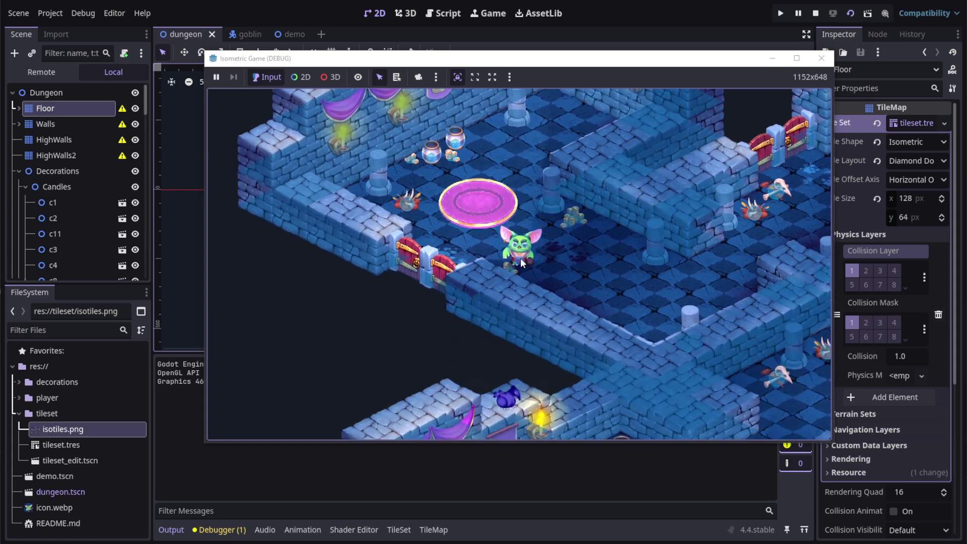
{"action": "key", "text": "Right"}
{"action": "key", "text": "Up"}
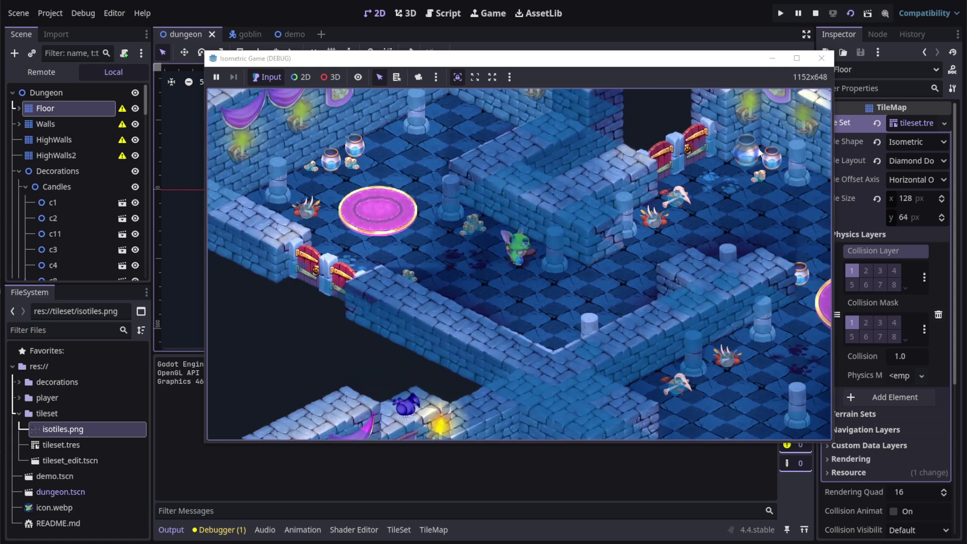
{"action": "left_click", "coordinate": [821, 58]}
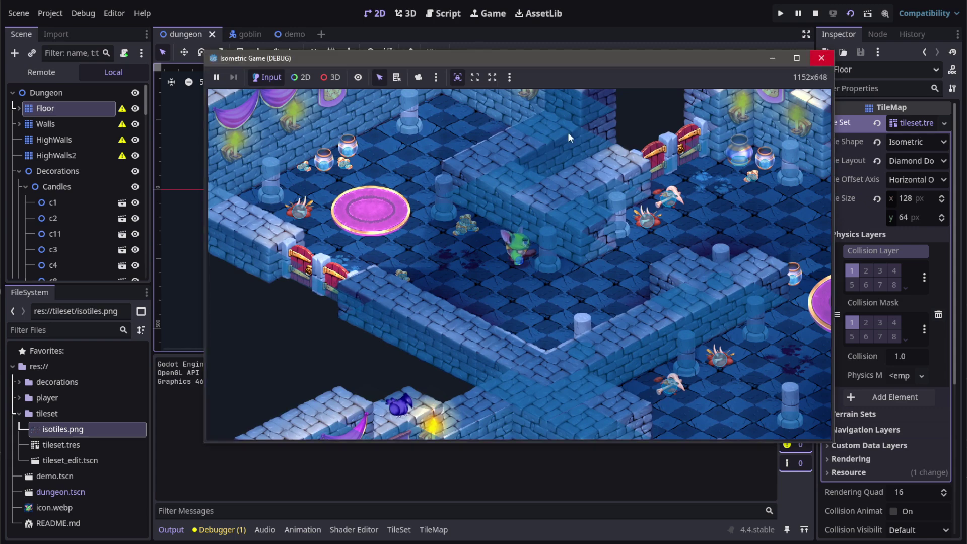
Step: Examine the collision circles on the bones, pots and coins near the doors in the dungeon scene
{"action": "scroll", "coordinate": [493, 210], "scroll_direction": "down", "scroll_amount": 8}
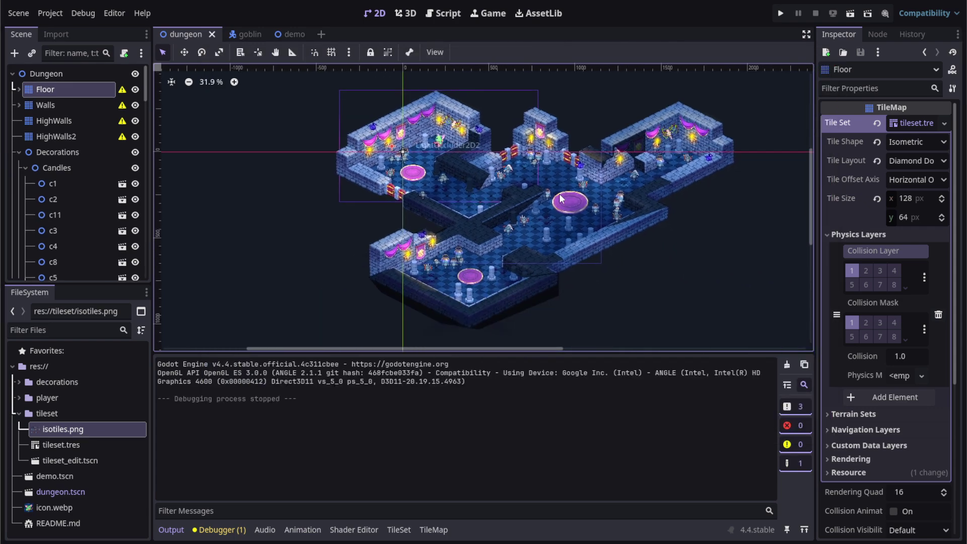
{"action": "scroll", "coordinate": [561, 198], "scroll_direction": "up", "scroll_amount": 10}
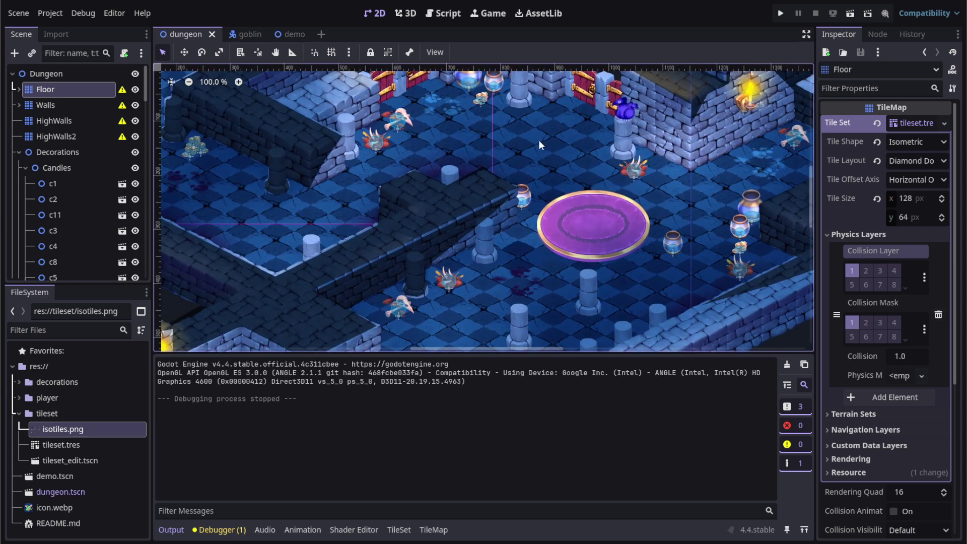
{"action": "middle_click_drag", "start_coordinate": [538, 141], "coordinate": [543, 201]}
{"action": "middle_click_drag", "start_coordinate": [473, 165], "coordinate": [501, 224]}
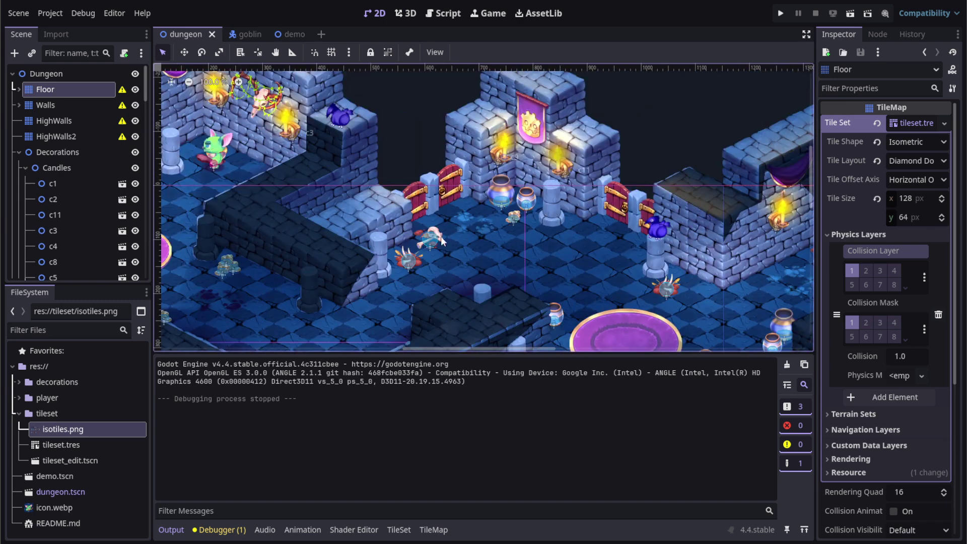
{"action": "scroll", "coordinate": [440, 236], "scroll_direction": "up", "scroll_amount": 7}
{"action": "scroll", "coordinate": [494, 254], "scroll_direction": "up", "scroll_amount": 6}
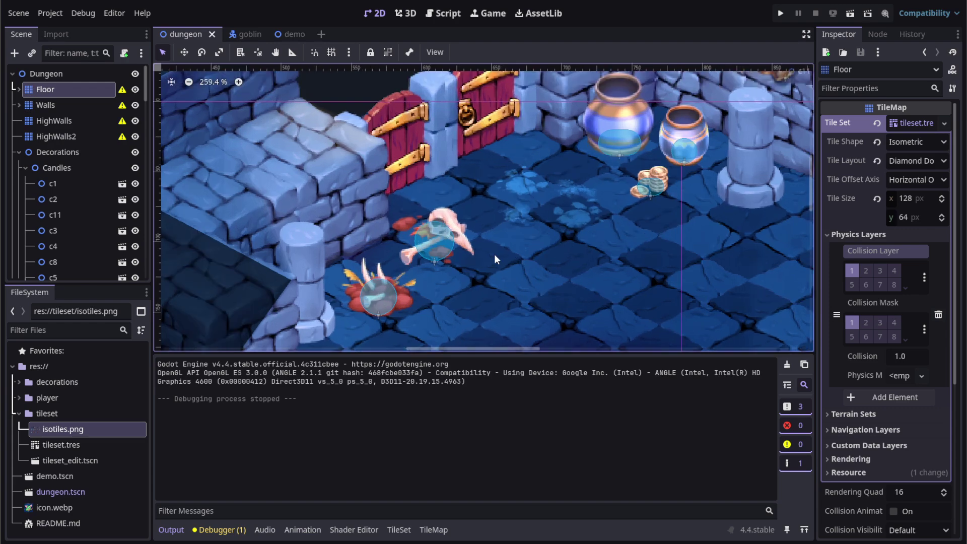
{"action": "scroll", "coordinate": [436, 250], "scroll_direction": "up", "scroll_amount": 6}
{"action": "scroll", "coordinate": [352, 276], "scroll_direction": "down", "scroll_amount": 6}
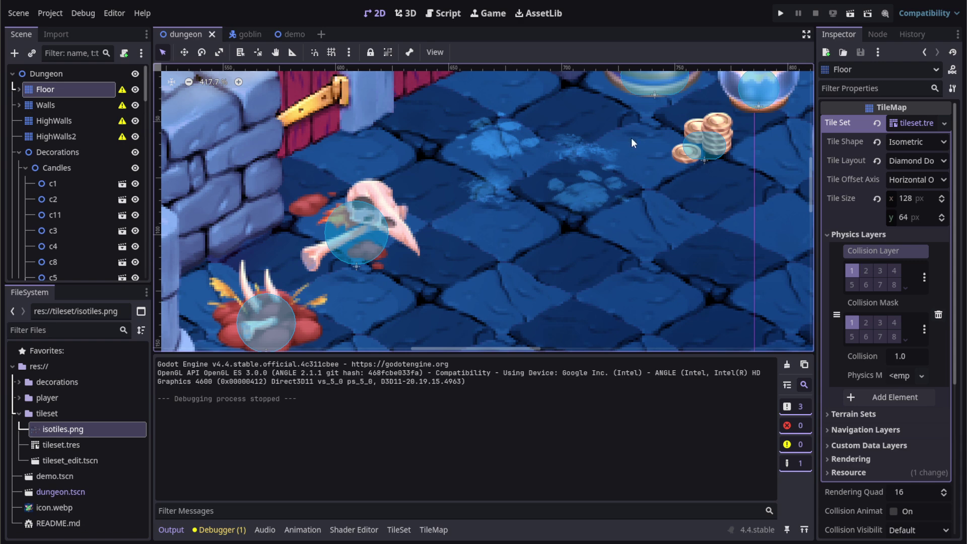
{"action": "scroll", "coordinate": [439, 191], "scroll_direction": "down", "scroll_amount": 3}
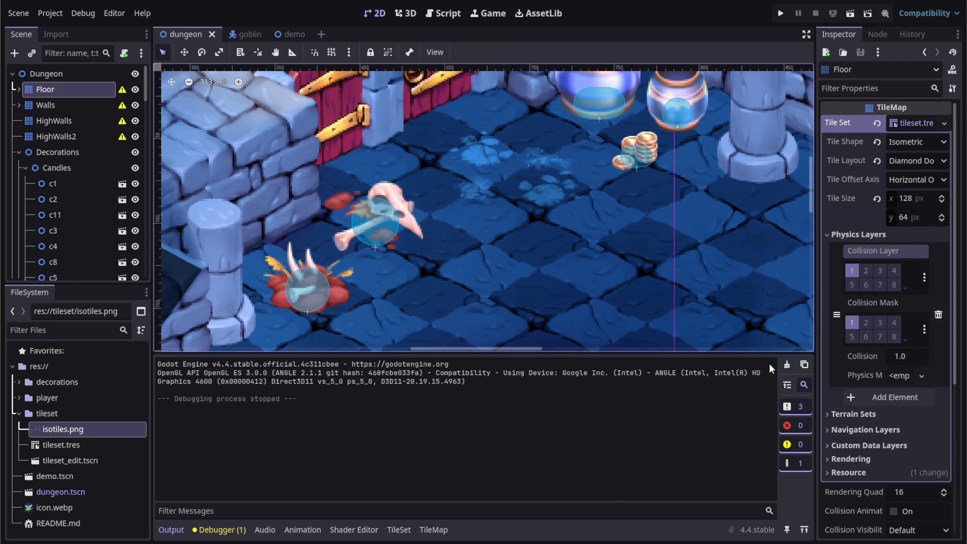
Step: Collapse the output log and bring the dungeon's upper rooms into the enlarged scene view
{"action": "left_click", "coordinate": [171, 529]}
{"action": "scroll", "coordinate": [316, 355], "scroll_direction": "down", "scroll_amount": 13}
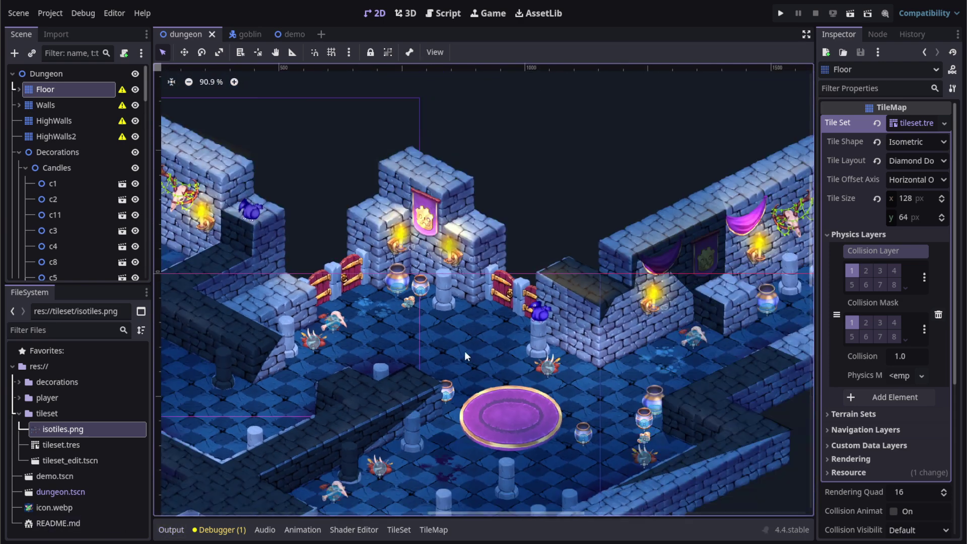
{"action": "middle_click_drag", "start_coordinate": [465, 351], "coordinate": [561, 357]}
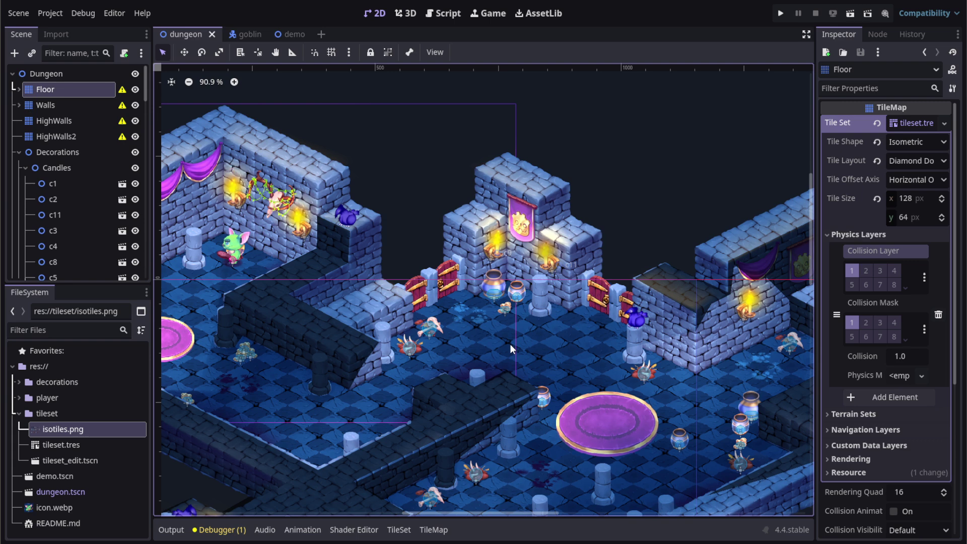
{"action": "scroll", "coordinate": [382, 297], "scroll_direction": "down", "scroll_amount": 4}
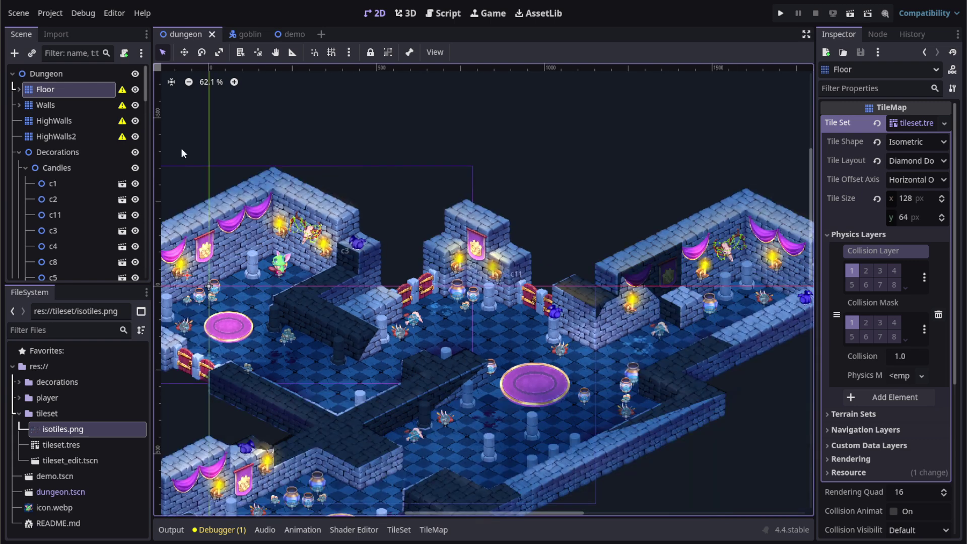